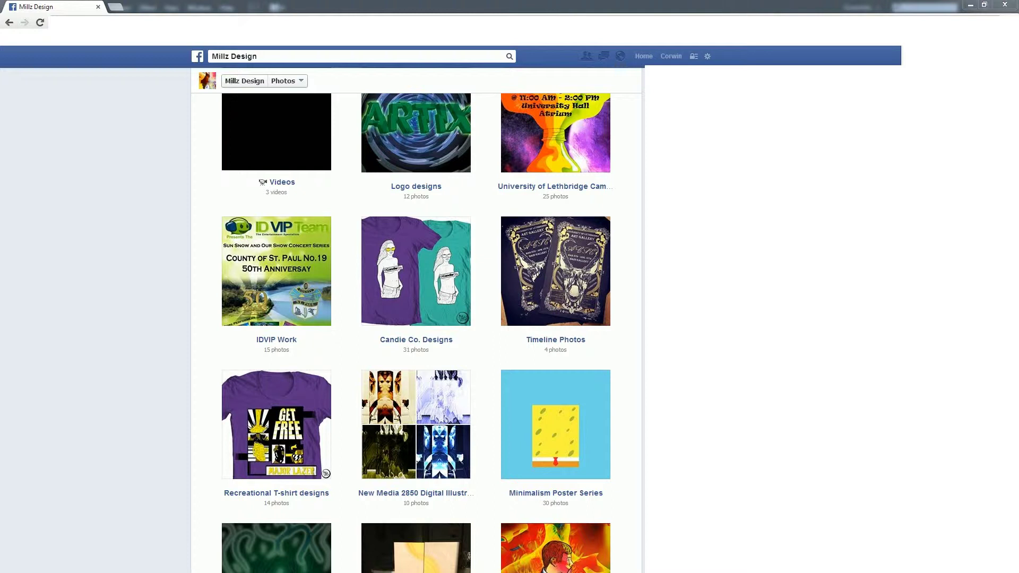
# Open the Campus Designs album and view the New Media 3680 class showcase poster
pyautogui.click(563, 159)
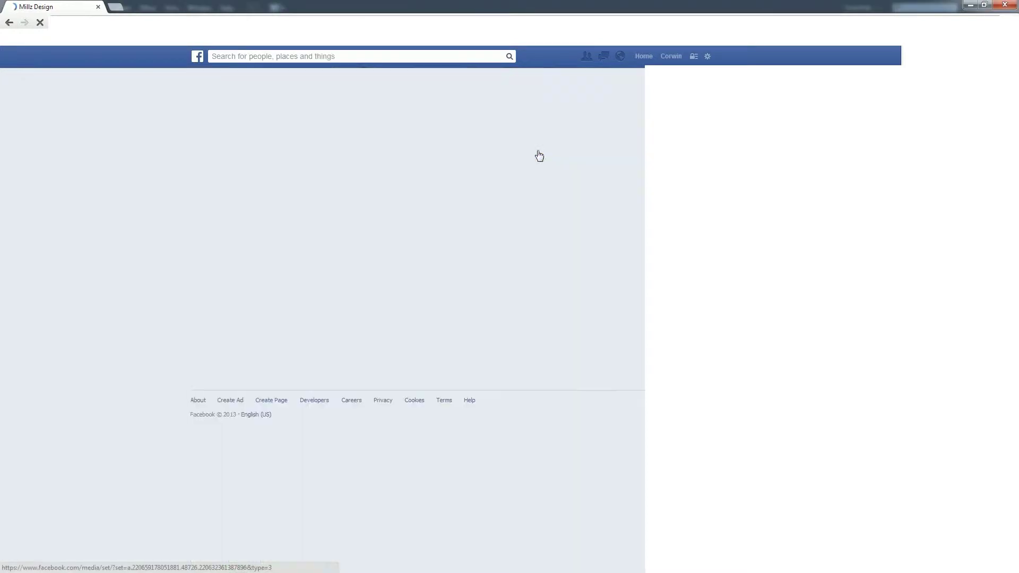
pyautogui.click(285, 302)
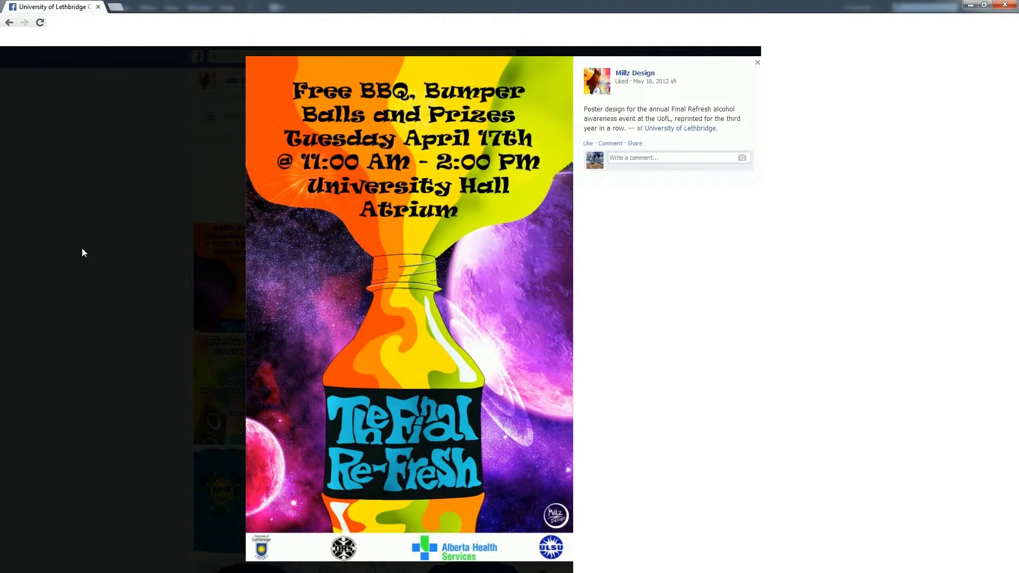
pyautogui.click(82, 248)
pyautogui.click(212, 361)
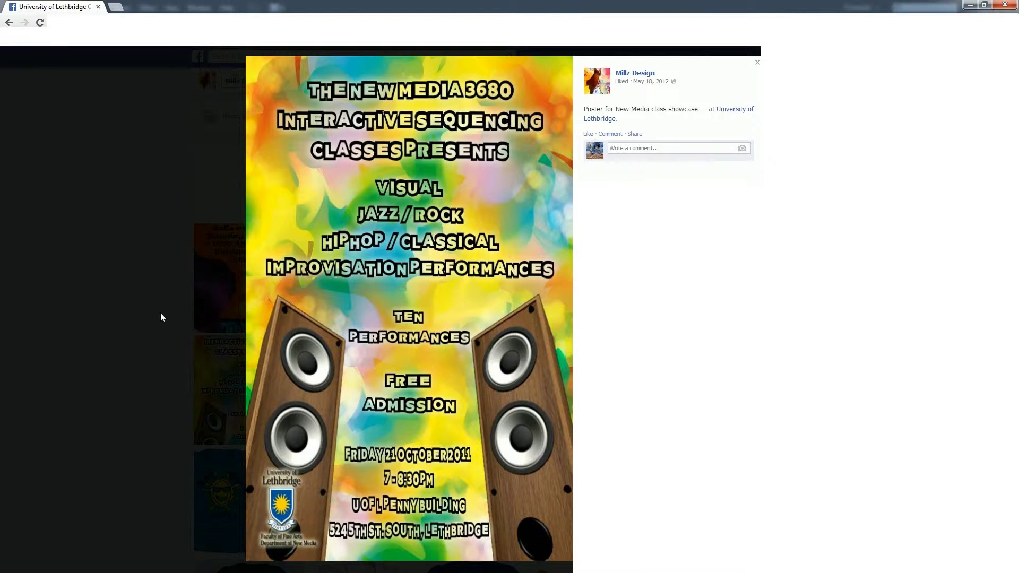
# From the Albums list, open Timeline Photos and view the art gallery posters photo
pyautogui.click(161, 313)
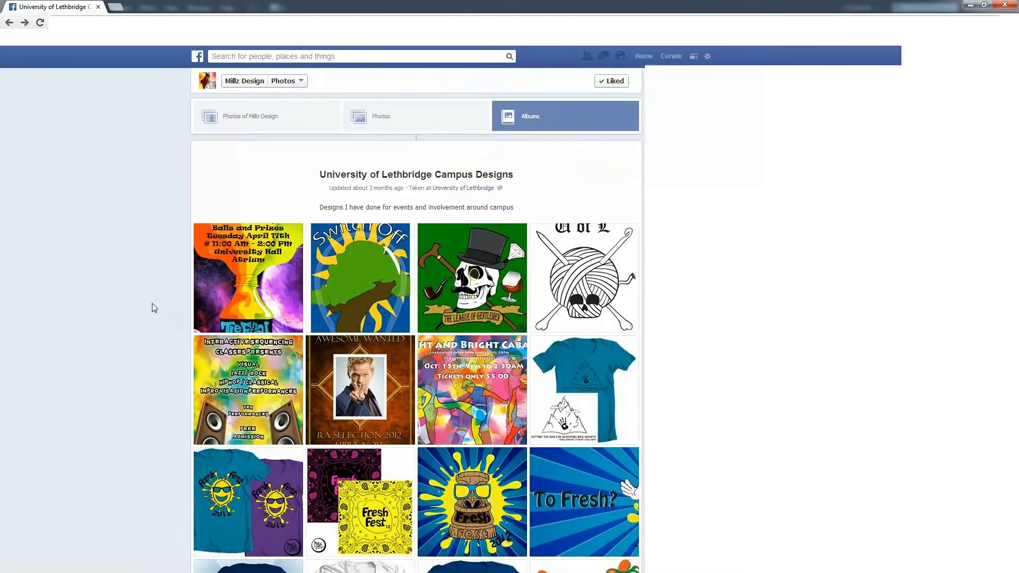
pyautogui.click(521, 124)
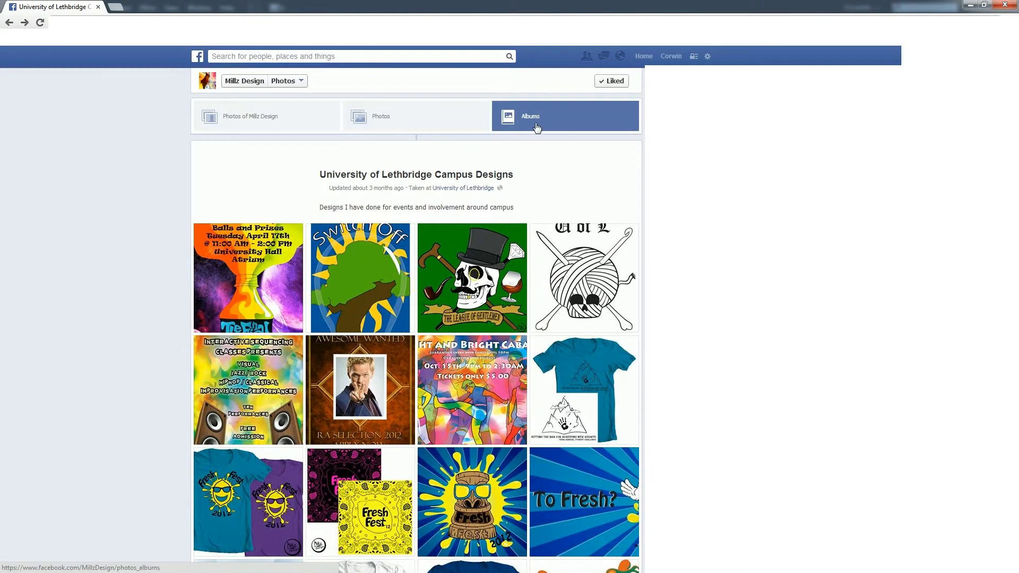
pyautogui.scroll(-2, 355, 286)
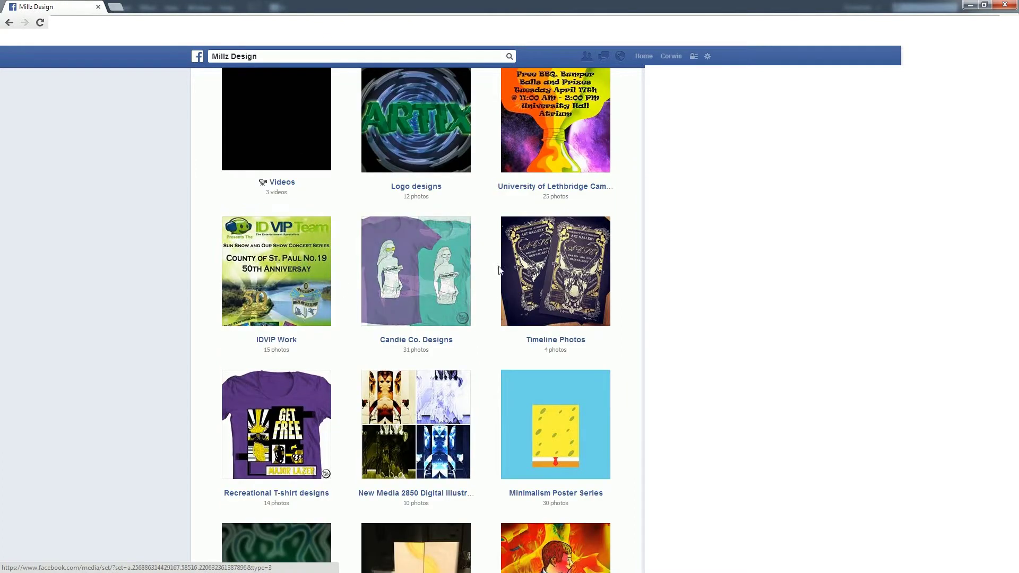
pyautogui.click(555, 270)
pyautogui.click(249, 251)
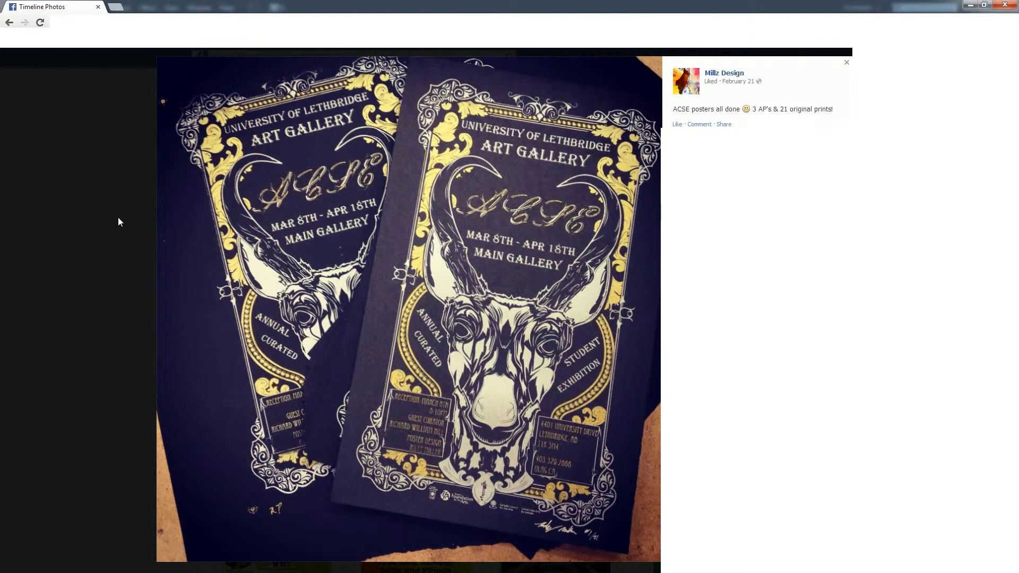
# View the Leth Vegas poster full size, then close it back to the album page
pyautogui.click(118, 218)
pyautogui.click(373, 246)
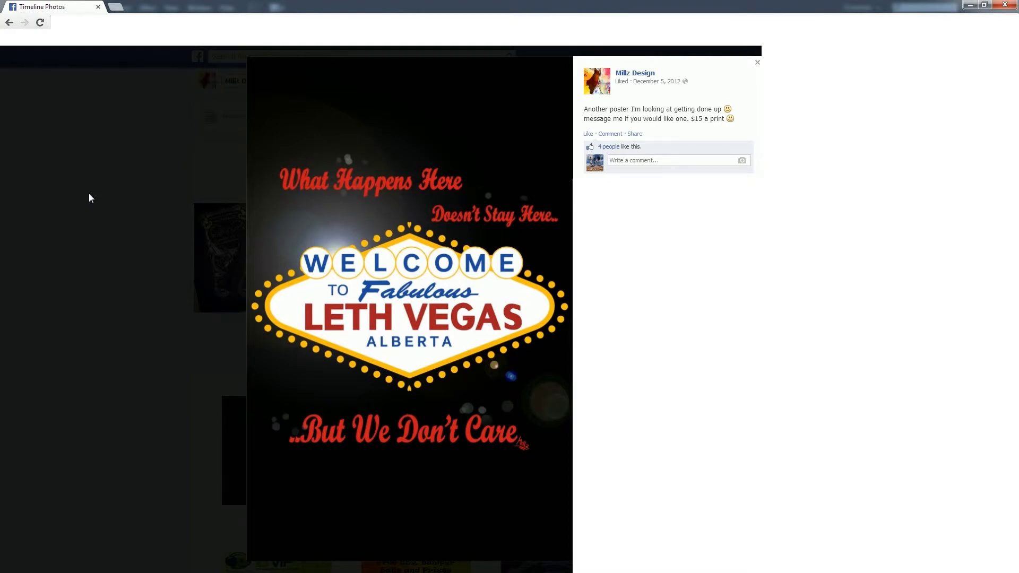
pyautogui.click(88, 194)
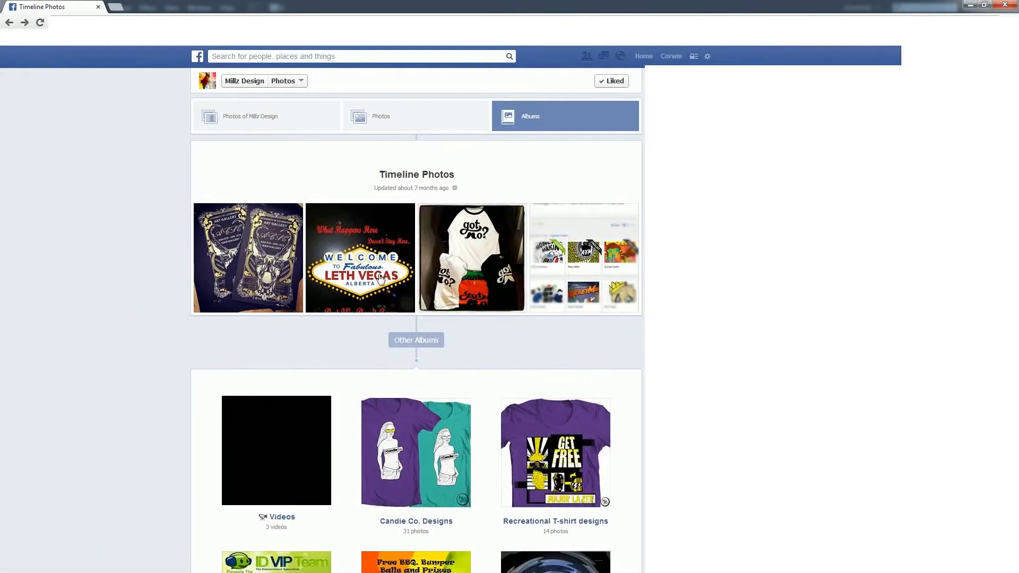
# Show all of the page's photos and open the bicycle transportation poster
pyautogui.click(425, 114)
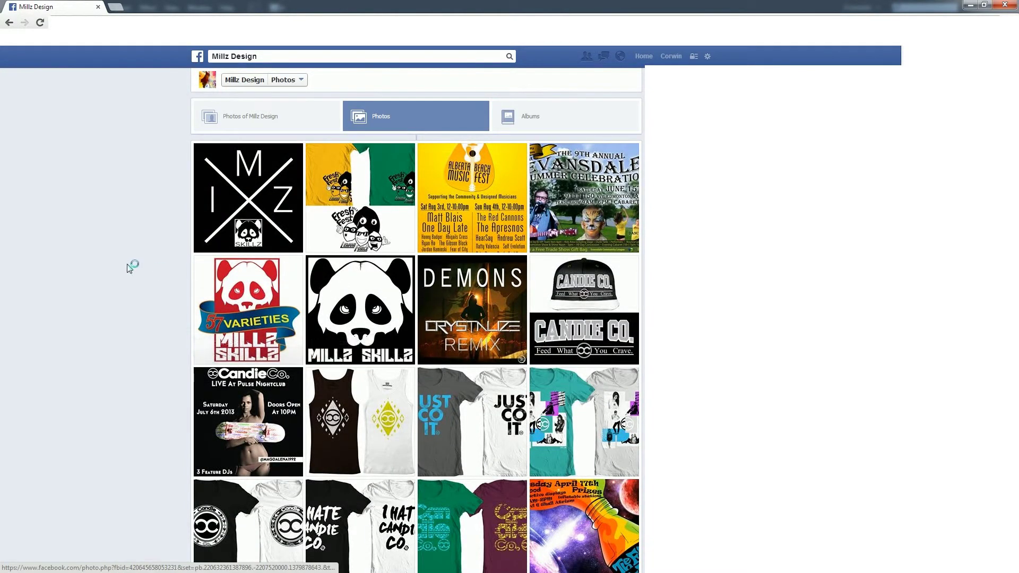
pyautogui.scroll(-2, 139, 267)
pyautogui.scroll(-15, 148, 266)
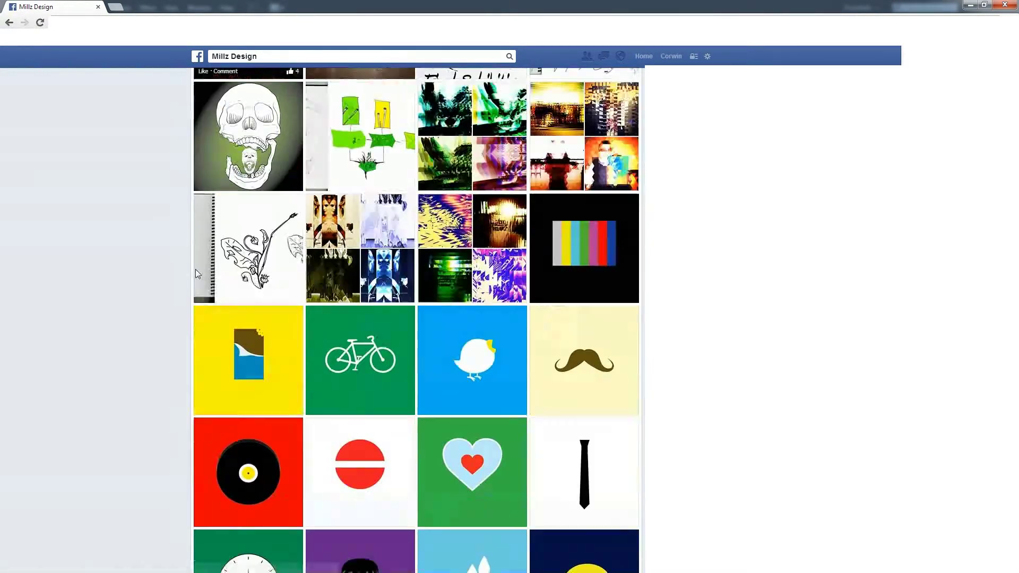
pyautogui.click(394, 360)
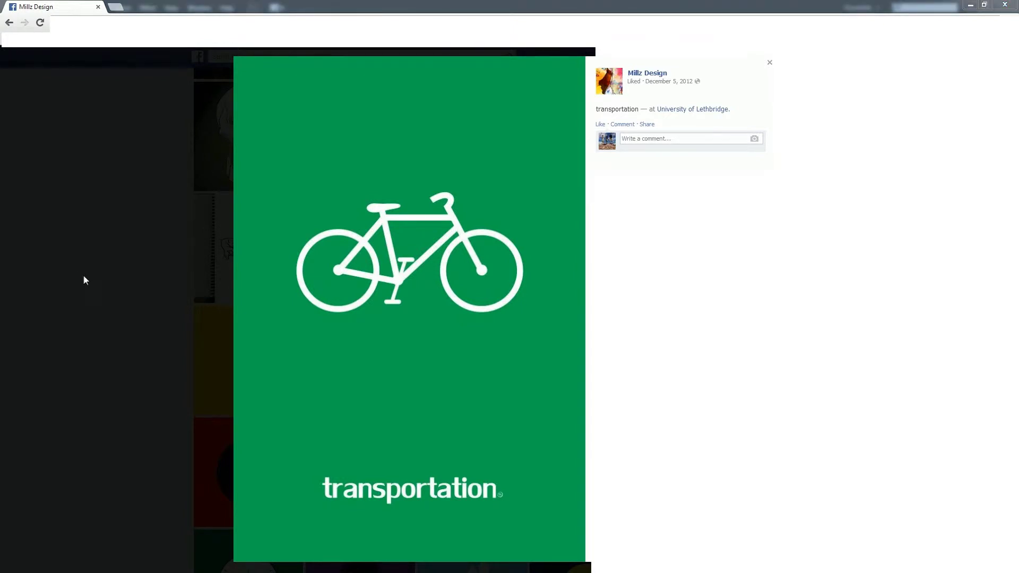
# Page through the socialization, sophistication, revolution, restriction and restoration posters
pyautogui.click(567, 307)
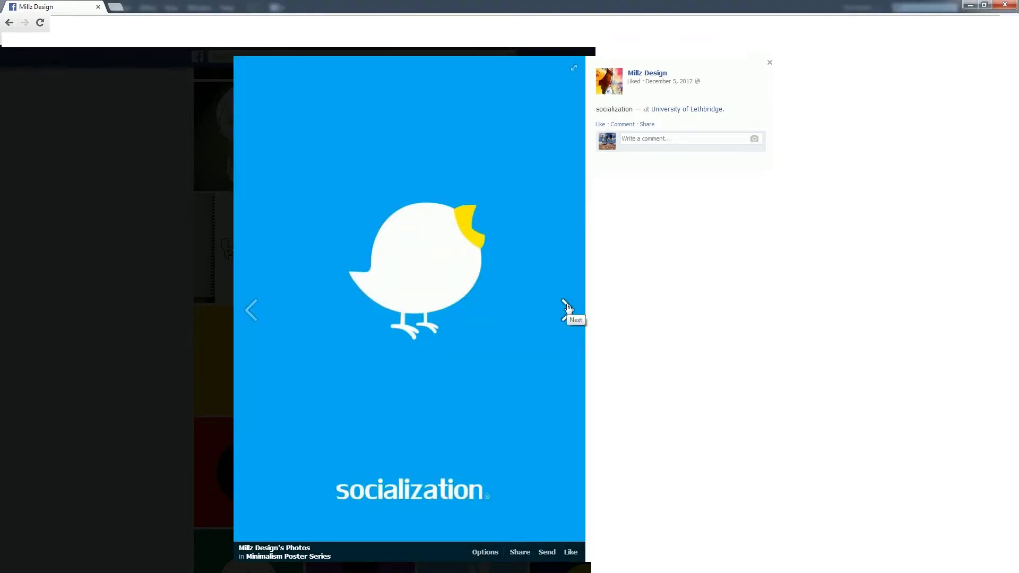
pyautogui.click(567, 308)
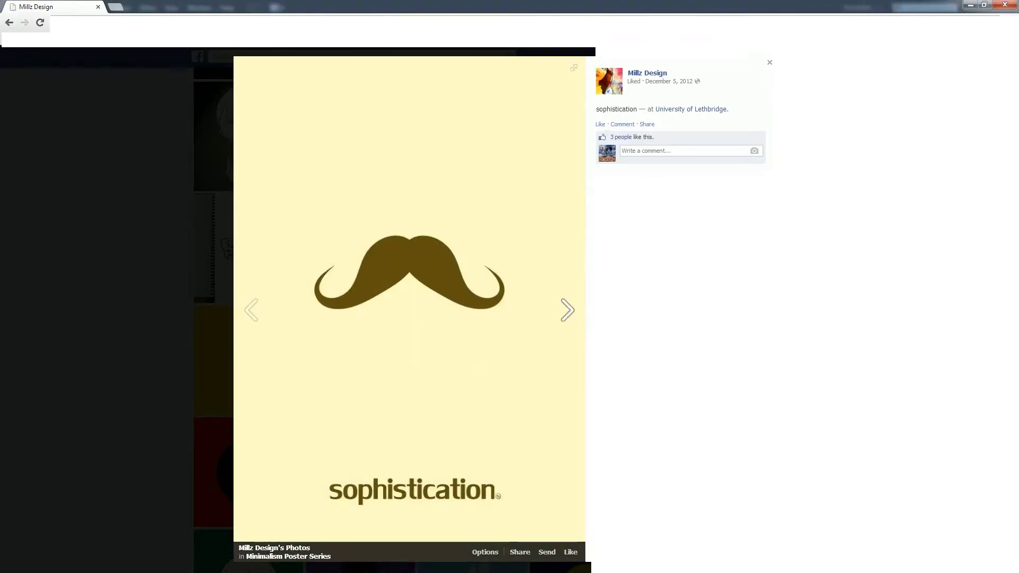
pyautogui.click(568, 307)
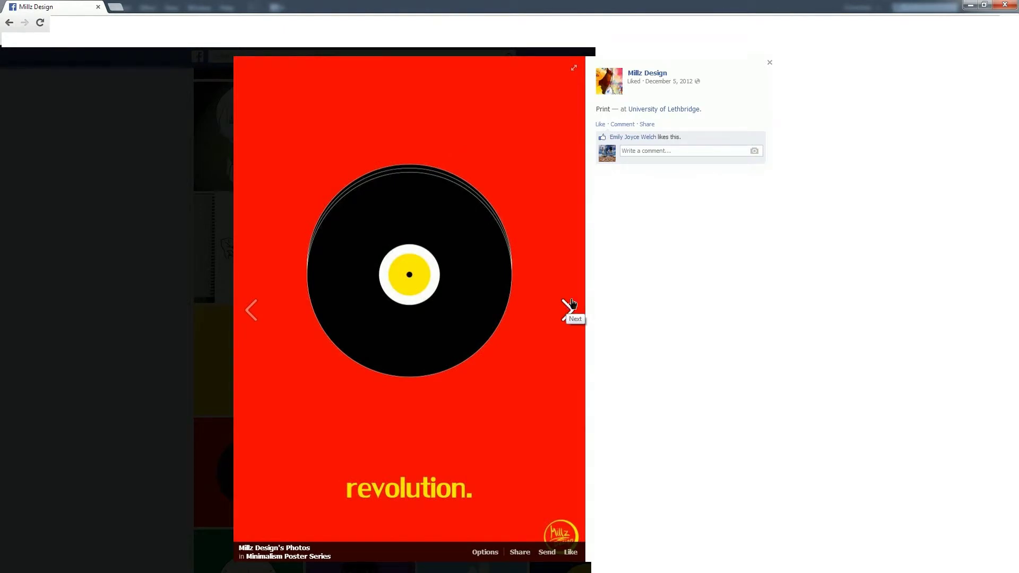
pyautogui.click(564, 318)
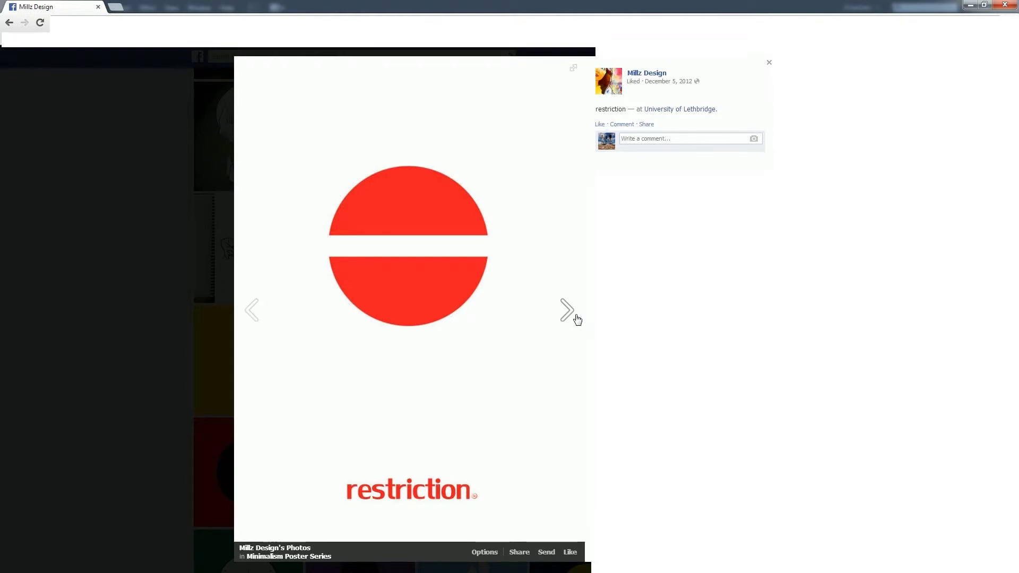
pyautogui.click(576, 317)
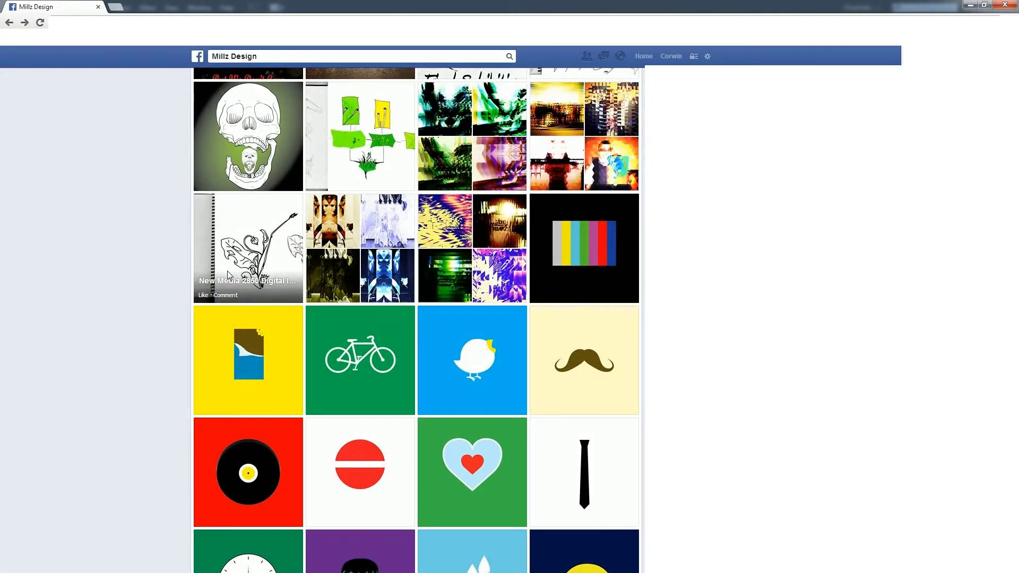
pyautogui.scroll(2, 162, 191)
pyautogui.click(273, 256)
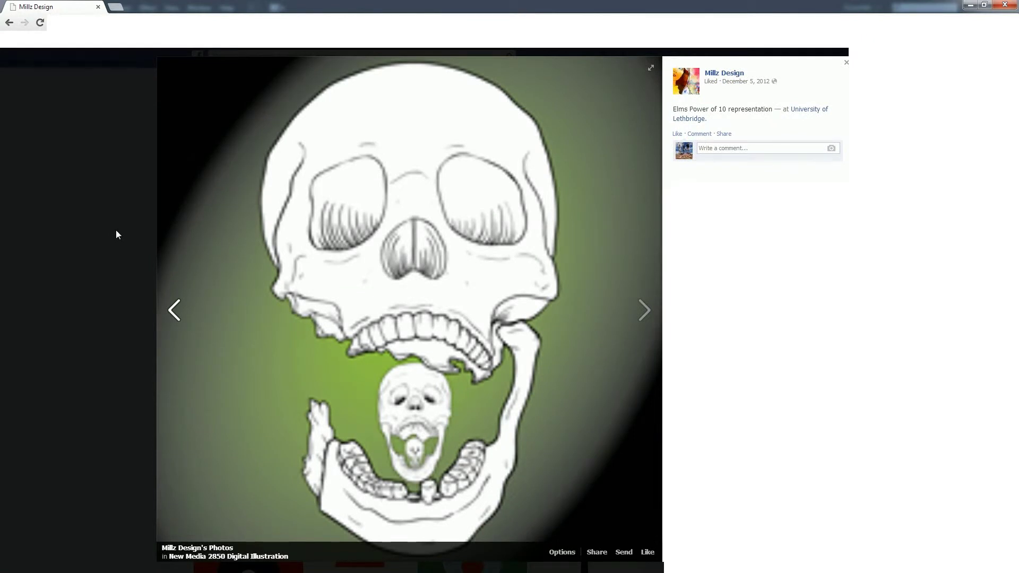
pyautogui.click(117, 234)
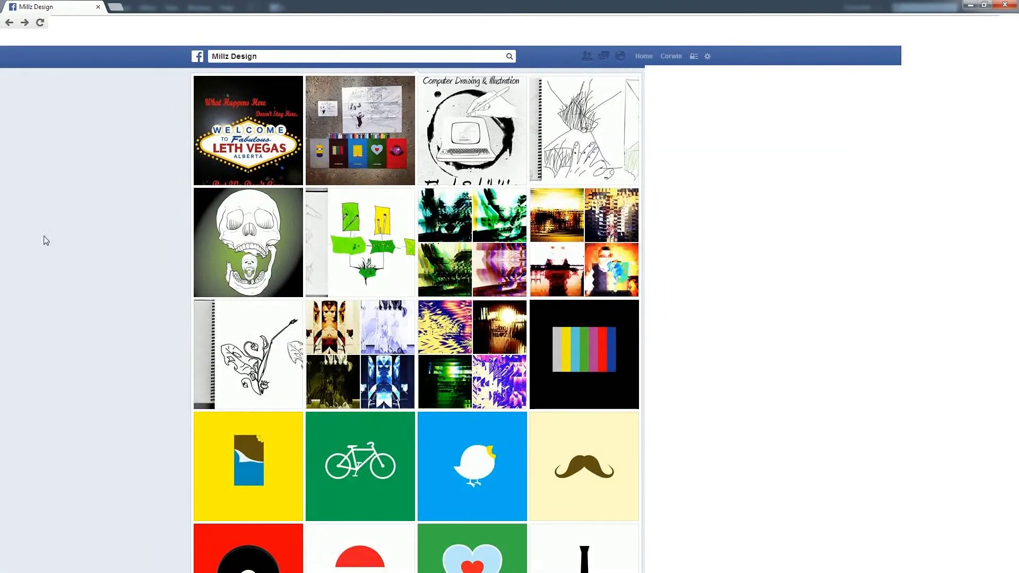
pyautogui.scroll(-5, 375, 269)
pyautogui.scroll(-16, 374, 269)
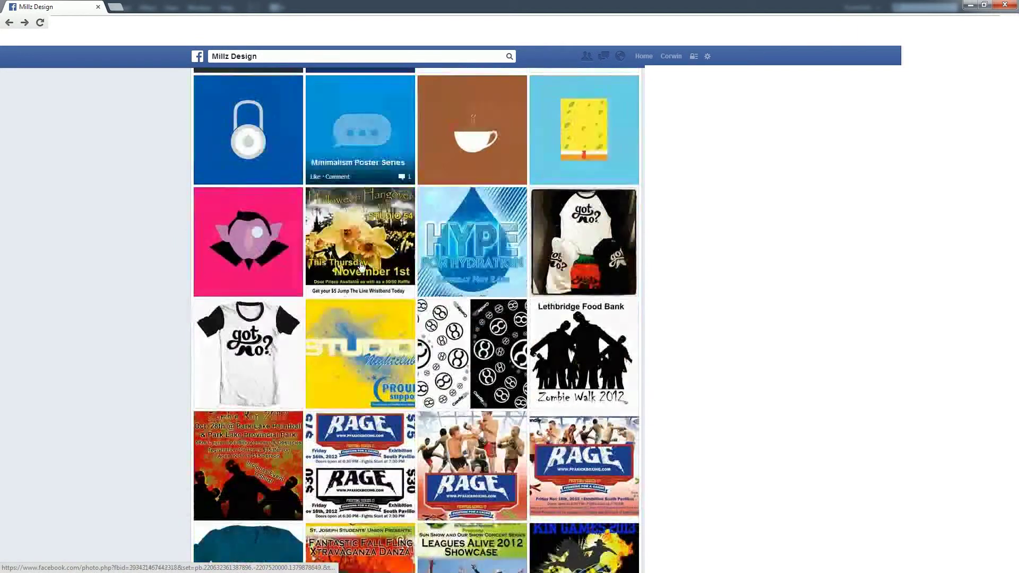
pyautogui.click(383, 222)
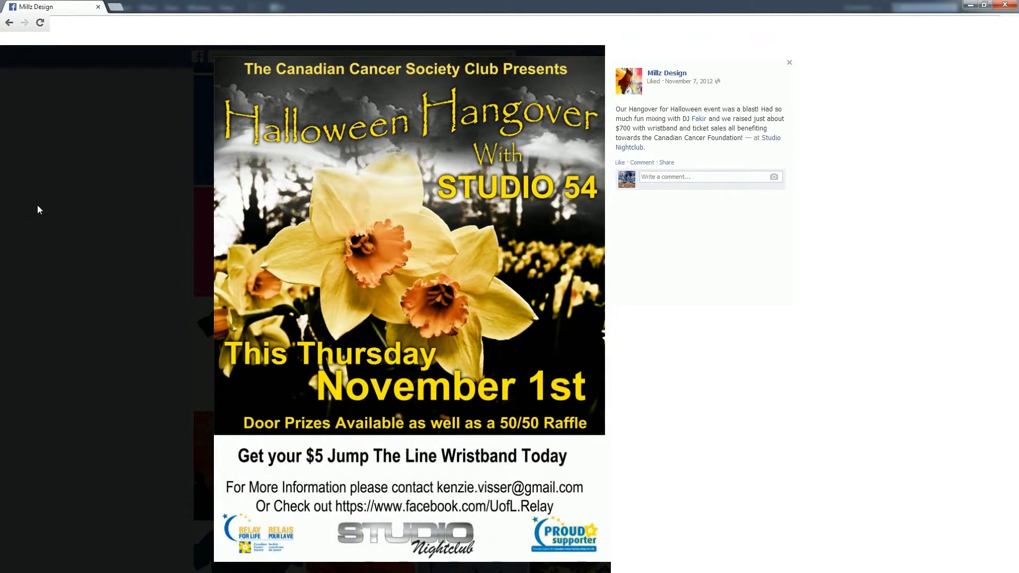
pyautogui.moveTo(547, 315)
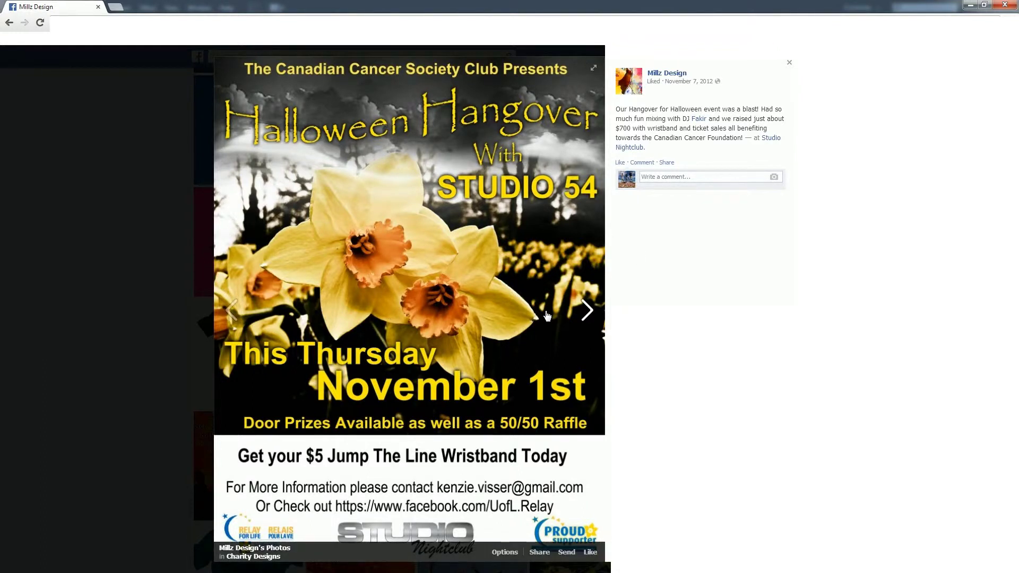
pyautogui.click(129, 244)
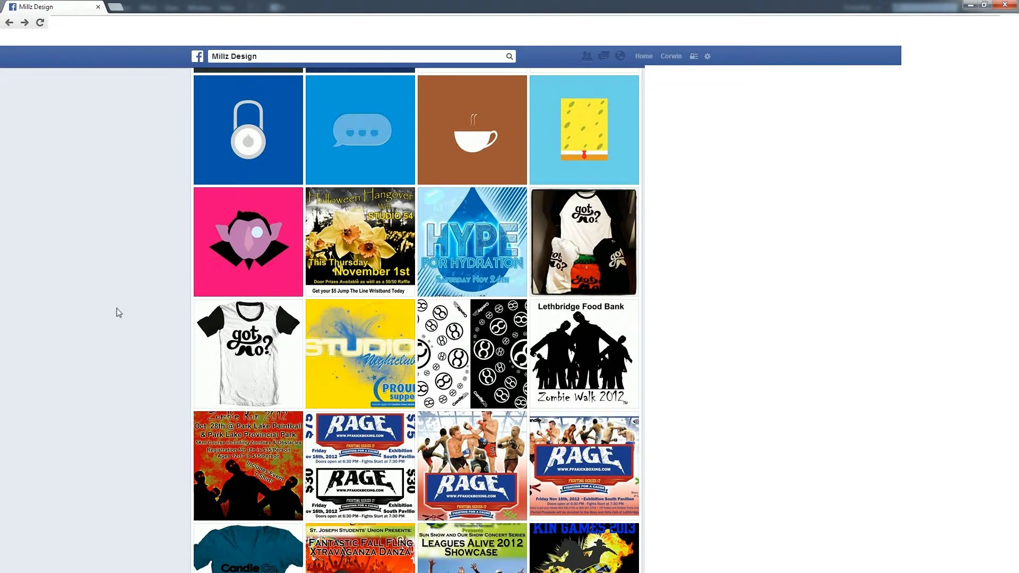
# Minimize the browser to return to the Hallo Scream pumpkin artwork and open Illustrator's File menu
pyautogui.click(973, 7)
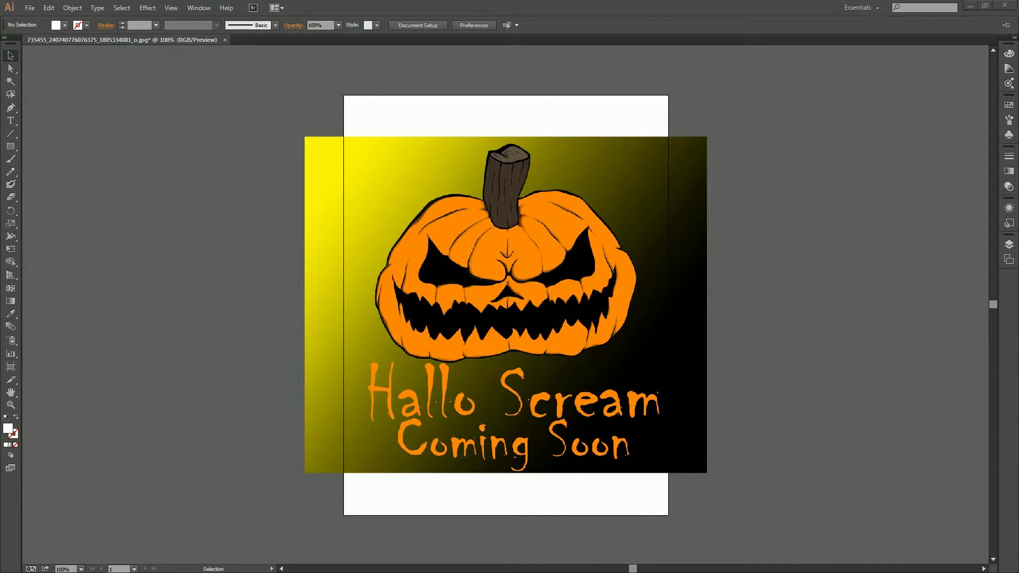
pyautogui.click(28, 8)
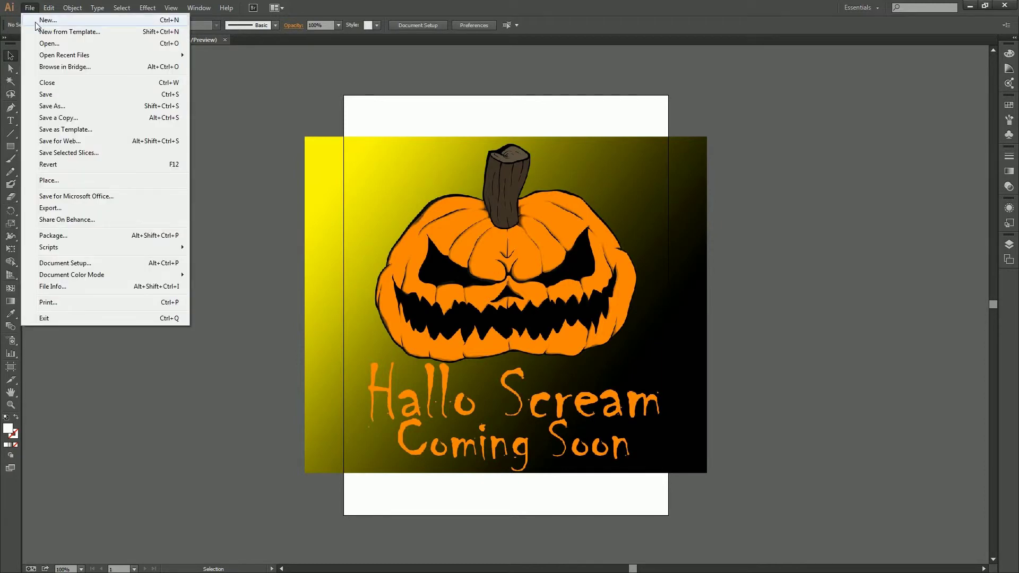
# Create a new document in inches, 11 in wide by 17 in high
pyautogui.click(37, 22)
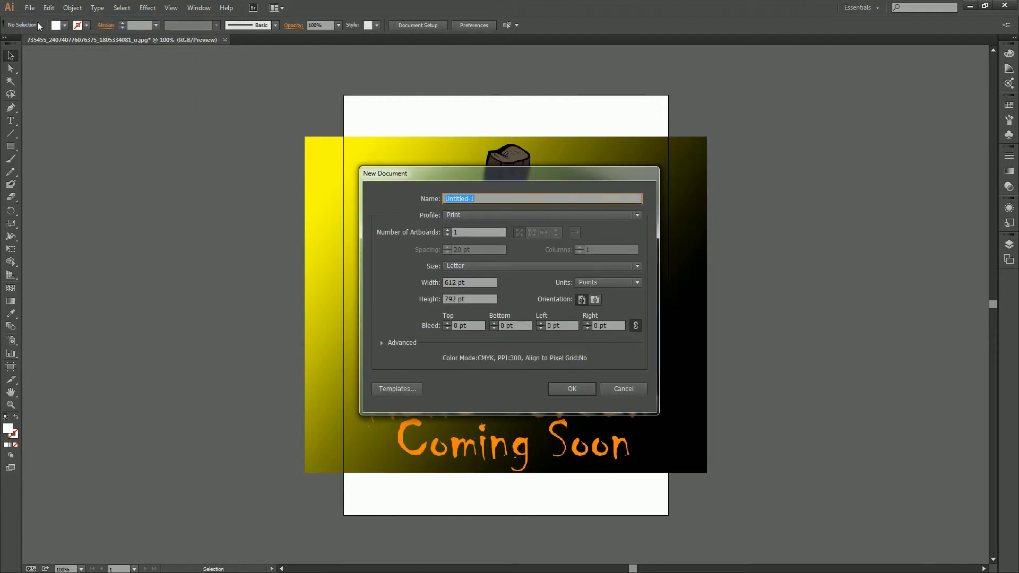
pyautogui.click(595, 283)
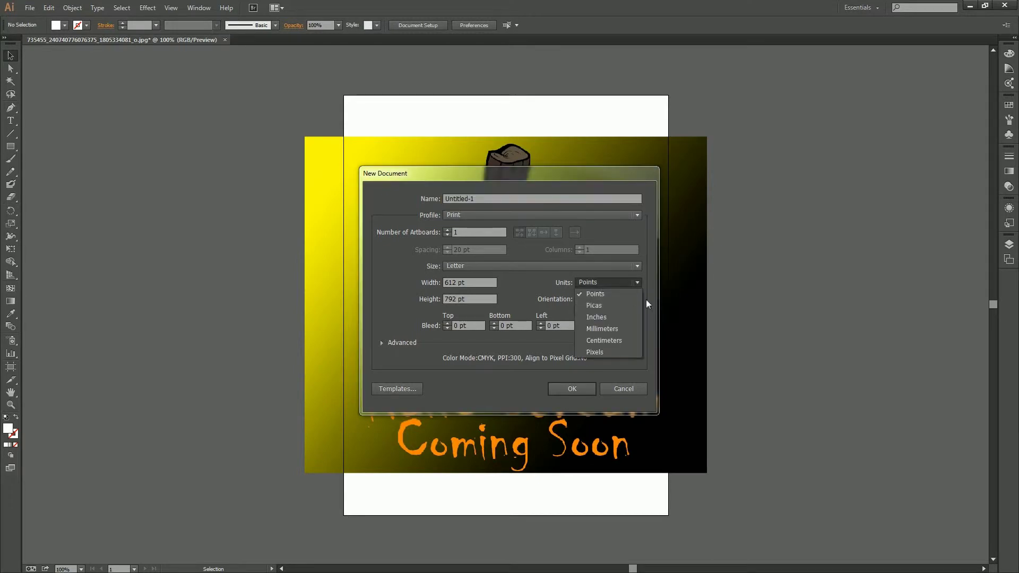
pyautogui.click(624, 317)
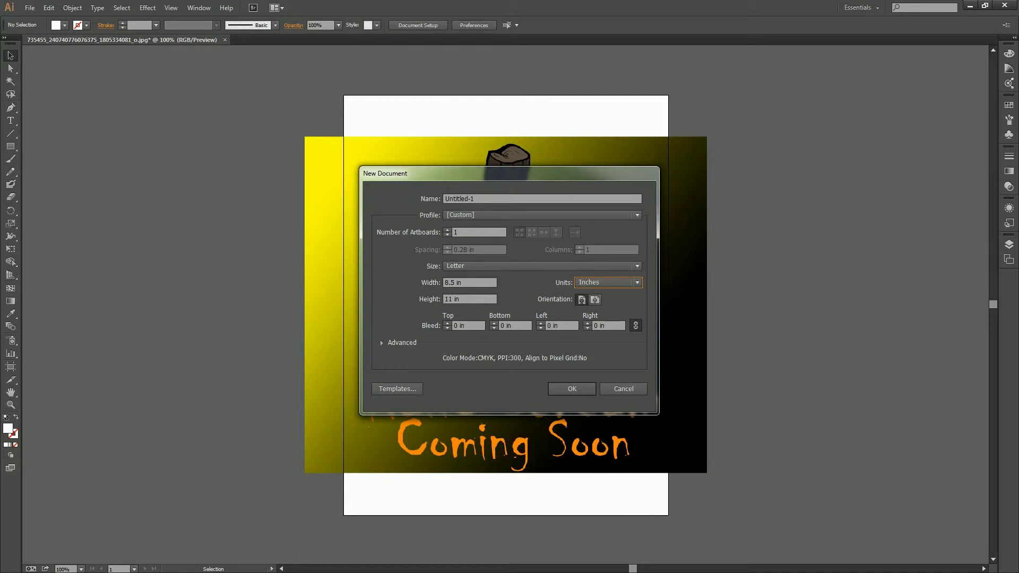
pyautogui.hotkey('shift', 'Tab')
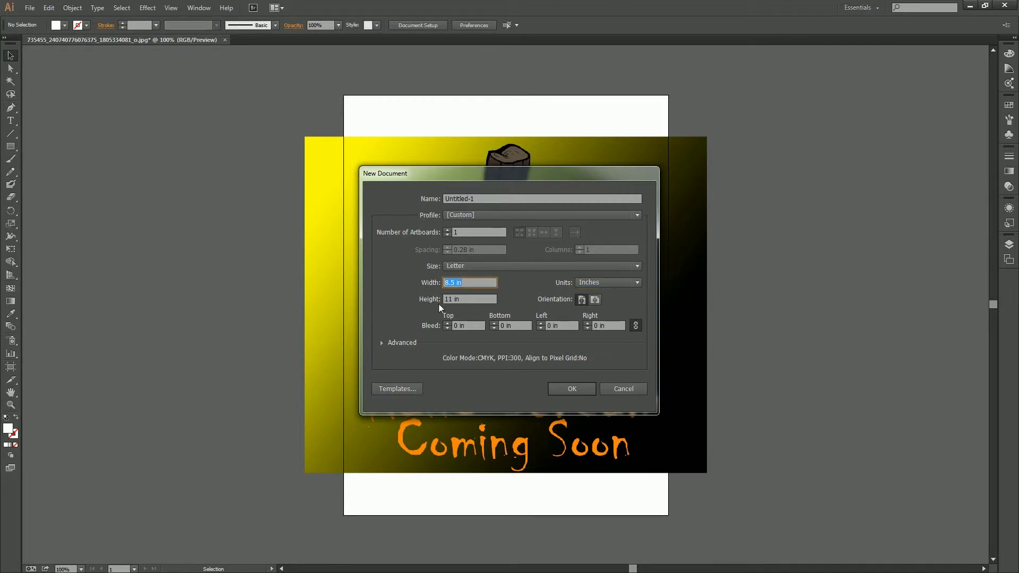
pyautogui.write('11')
pyautogui.press('Tab')
pyautogui.write('17')
pyautogui.click(569, 390)
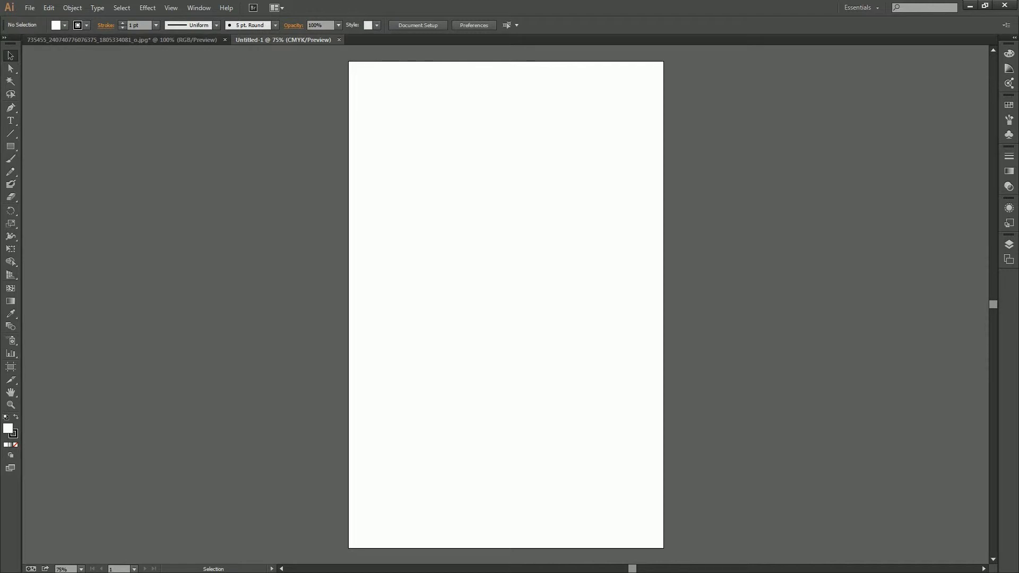
# Turn on rulers around the canvas from the View menu
pyautogui.click(181, 8)
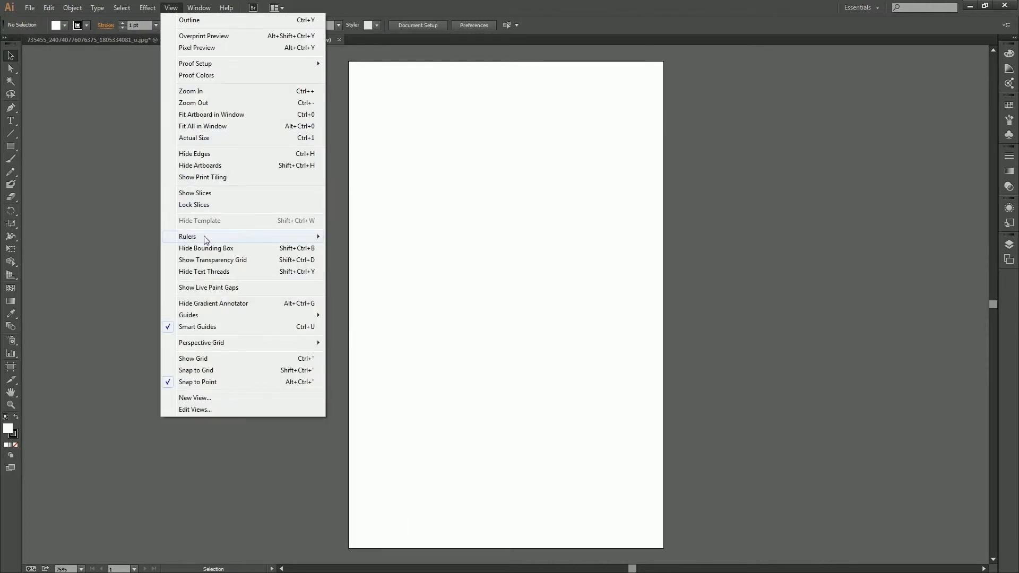
pyautogui.moveTo(208, 240)
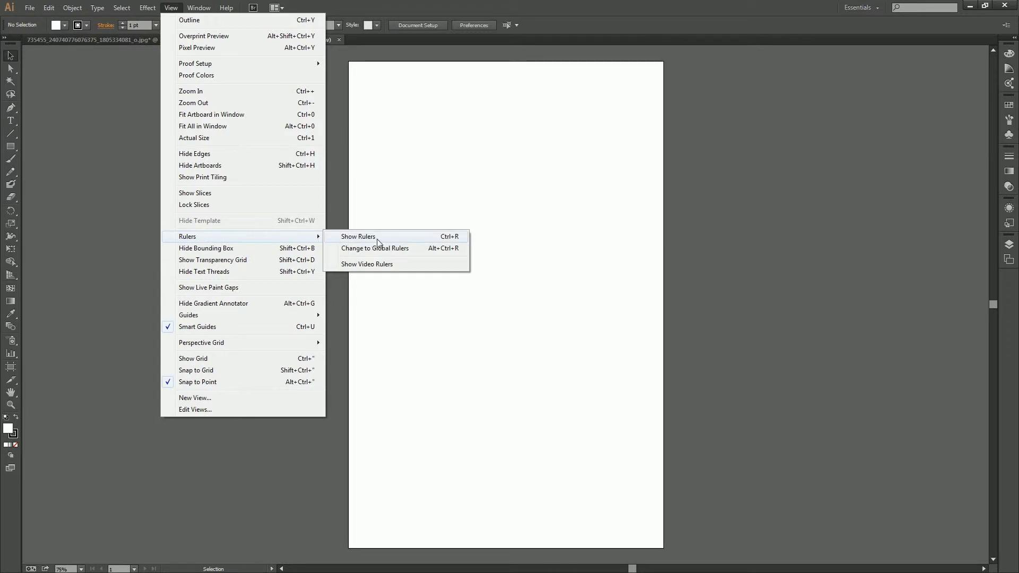
pyautogui.click(361, 236)
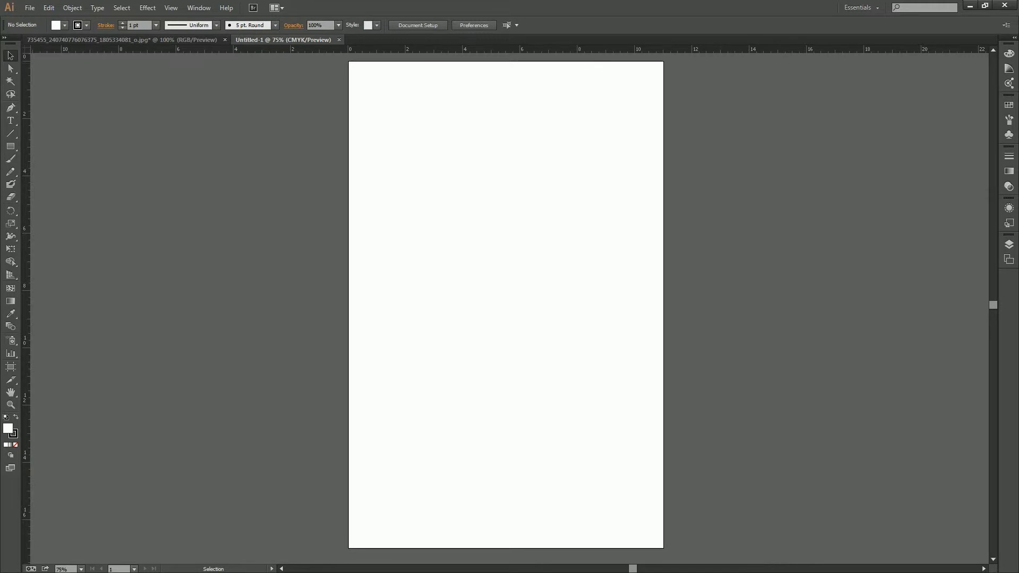
# Place guides at the artboard's left, right, top and bottom edges
pyautogui.moveTo(314, 297); pyautogui.dragTo(355, 298)
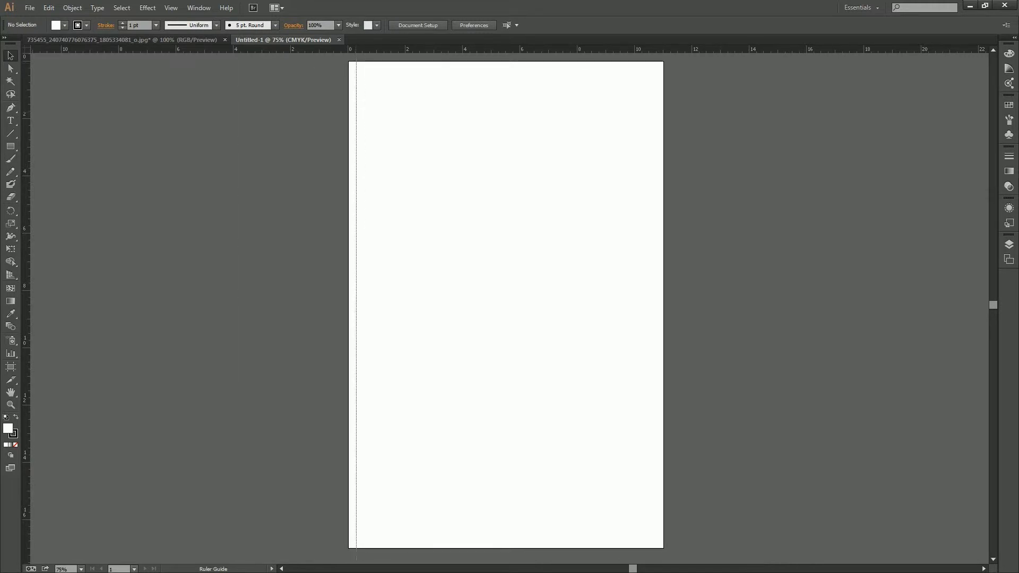
pyautogui.moveTo(355, 298); pyautogui.dragTo(355, 297)
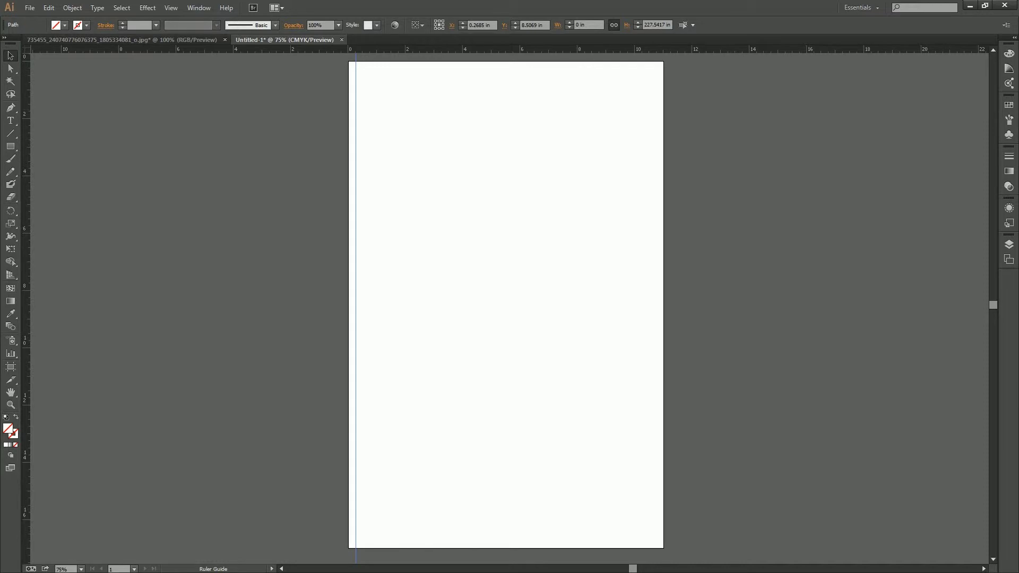
pyautogui.moveTo(25, 297); pyautogui.dragTo(657, 127)
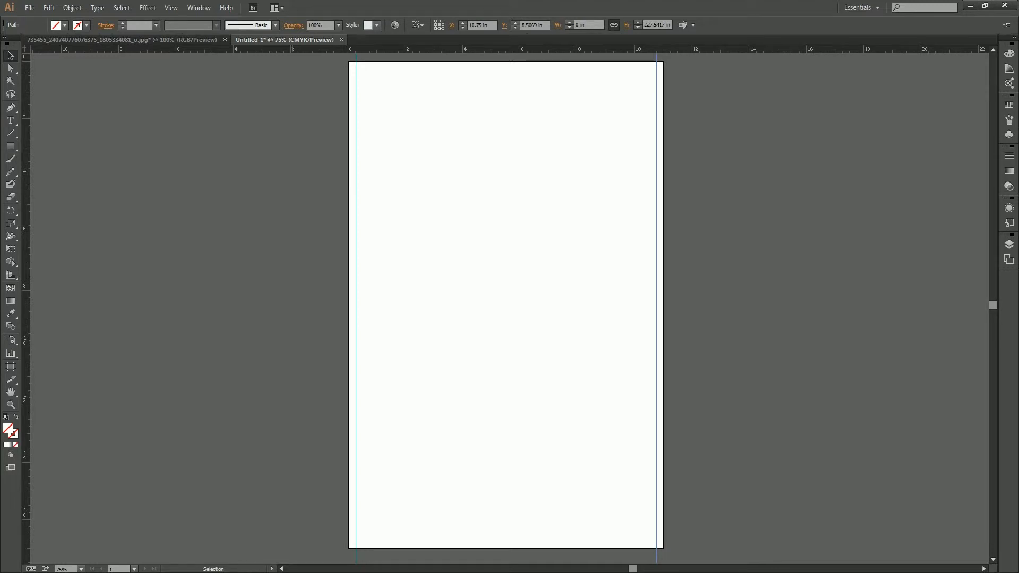
pyautogui.moveTo(531, 49); pyautogui.dragTo(531, 548)
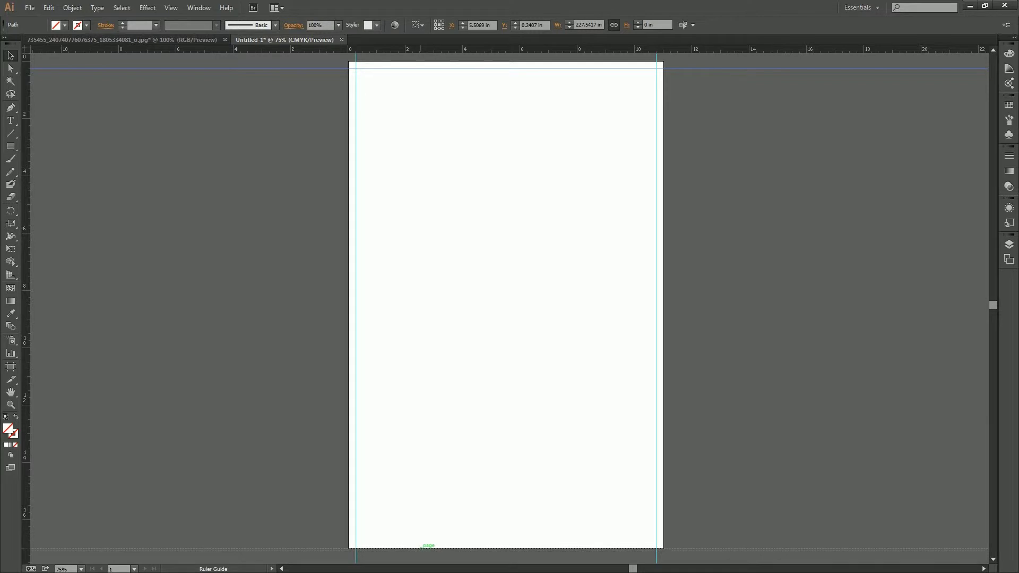
pyautogui.moveTo(422, 548); pyautogui.dragTo(417, 540)
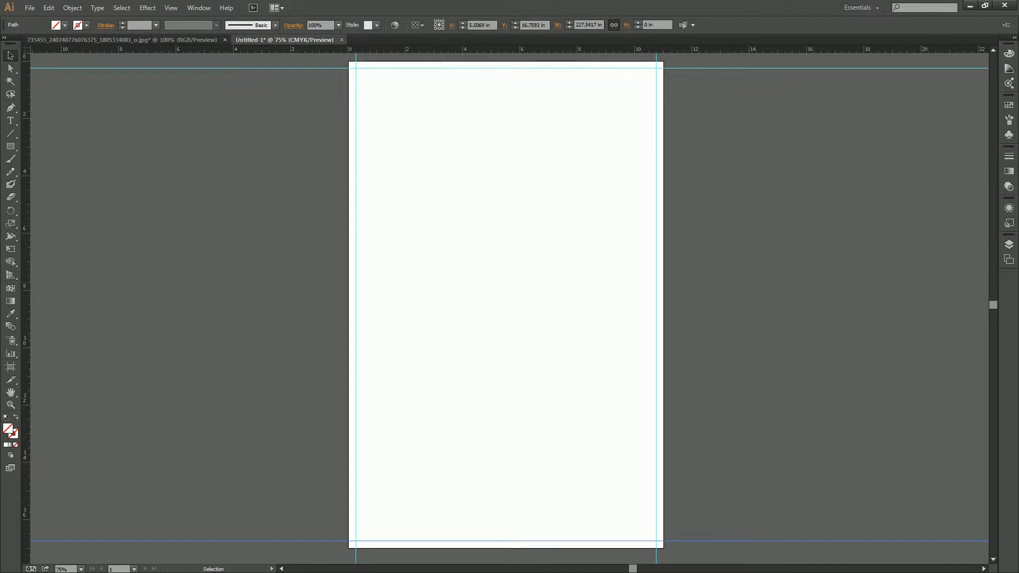
pyautogui.click(10, 146)
# Draw a rectangle covering the whole artboard, snapping its bottom edge to the page
pyautogui.moveTo(349, 61); pyautogui.dragTo(663, 548)
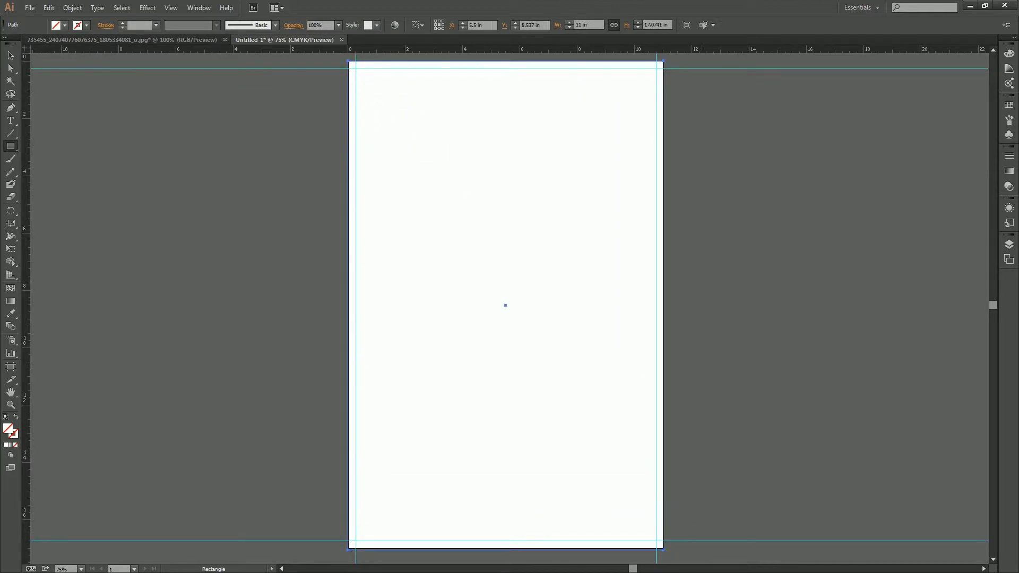
pyautogui.click(7, 55)
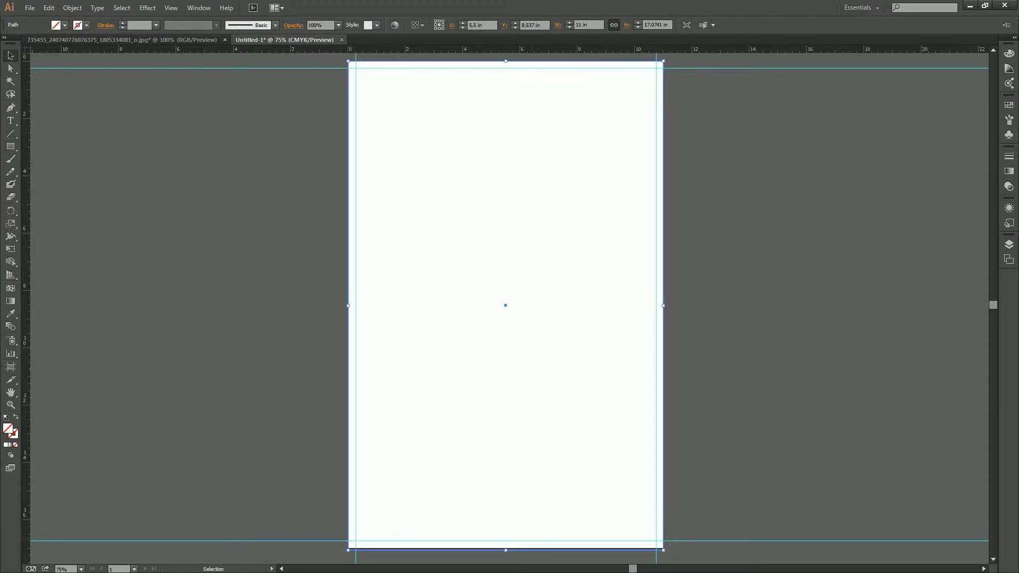
pyautogui.moveTo(505, 550); pyautogui.dragTo(505, 548)
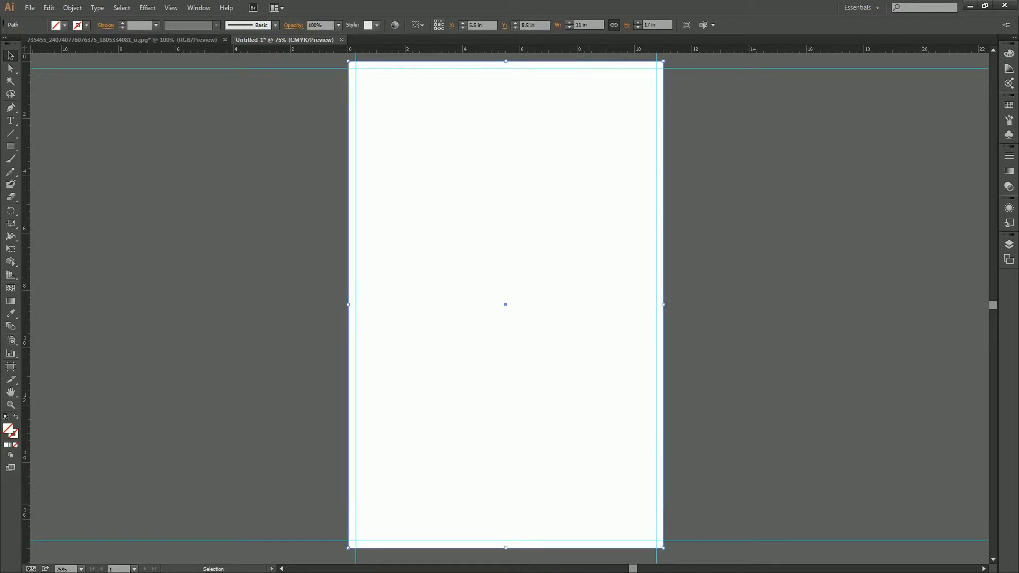
pyautogui.hotkey('ctrl', 'shift', 'a')
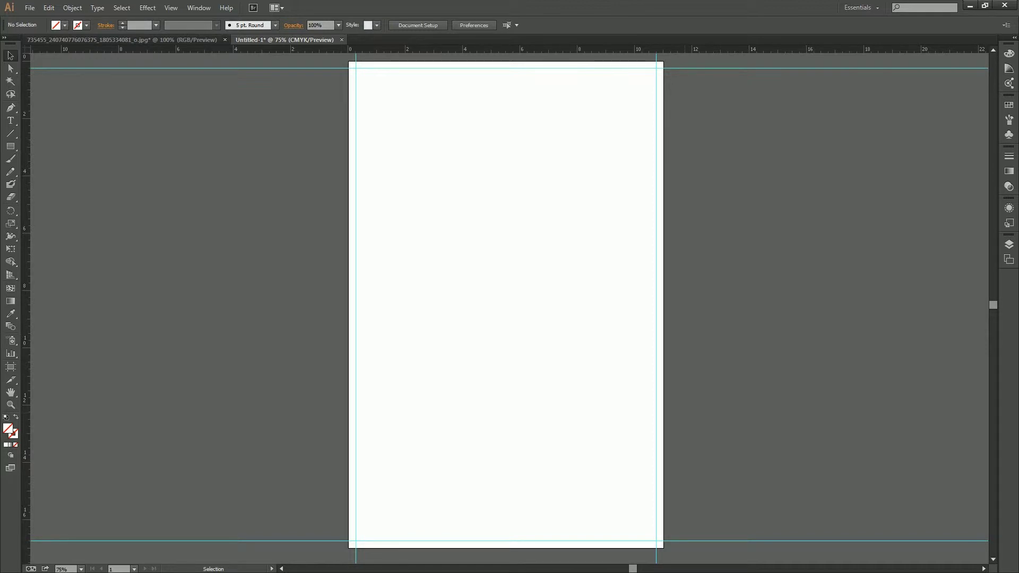
# Fill the page-sized rectangle with white using the Color Picker
pyautogui.click(351, 375)
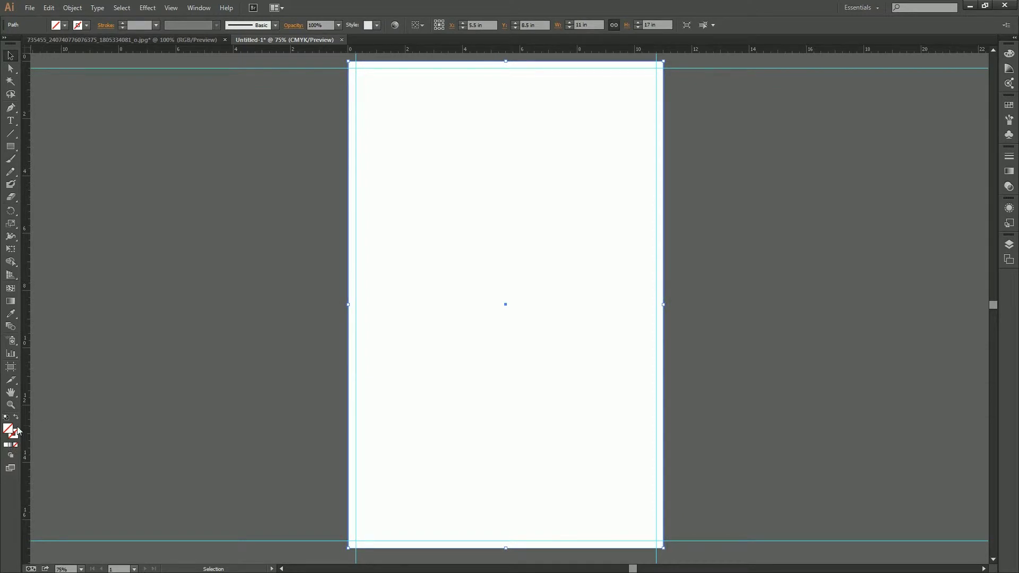
pyautogui.doubleClick(9, 430)
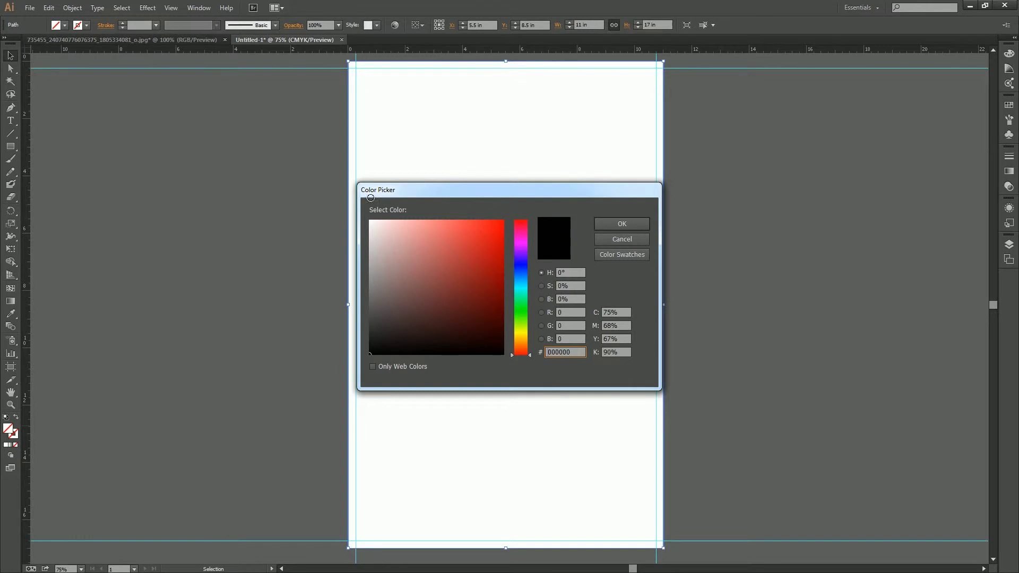
pyautogui.moveTo(383, 227); pyautogui.dragTo(356, 214)
pyautogui.click(621, 223)
pyautogui.hotkey('ctrl', 'shift', 'a')
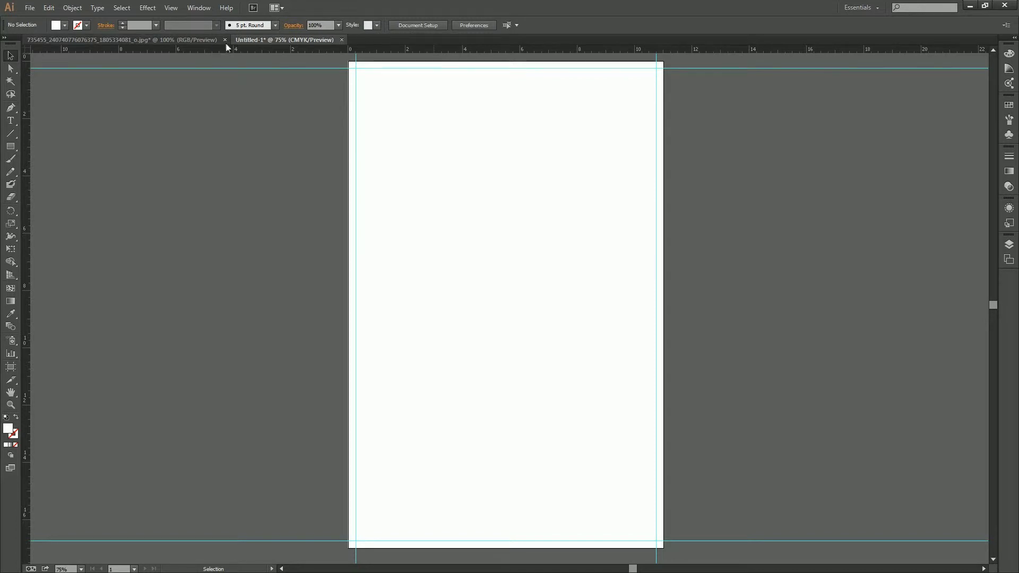
# Tile the documents 2-Up and drag the Halloween image into Untitled-1
pyautogui.click(282, 8)
pyautogui.click(275, 45)
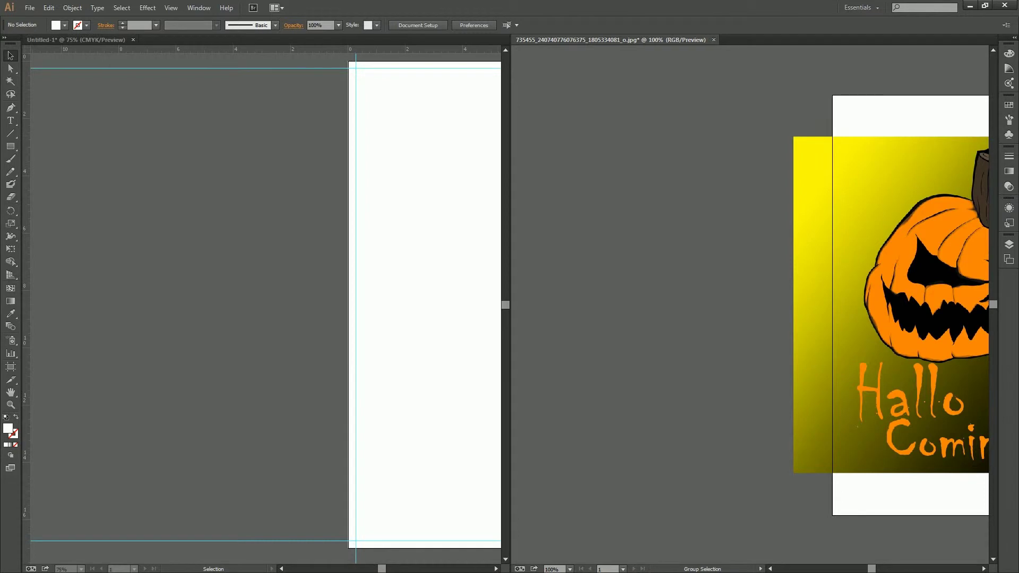
pyautogui.click(832, 179)
pyautogui.moveTo(832, 179); pyautogui.dragTo(435, 217)
pyautogui.hotkey('ctrl', 'shift', 'a')
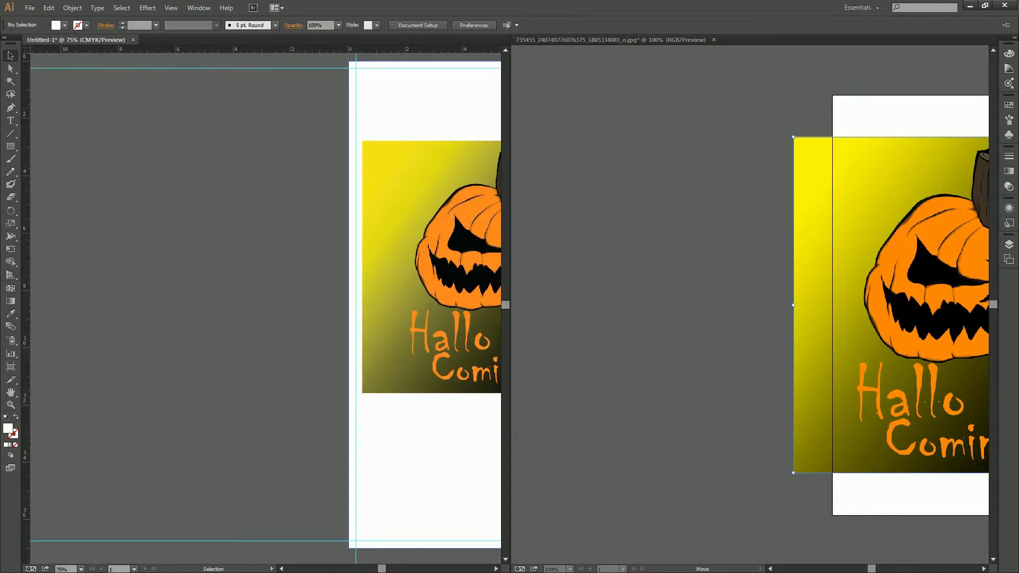
# Close the original jpg without saving and nudge the pumpkin image onto the guides
pyautogui.click(713, 40)
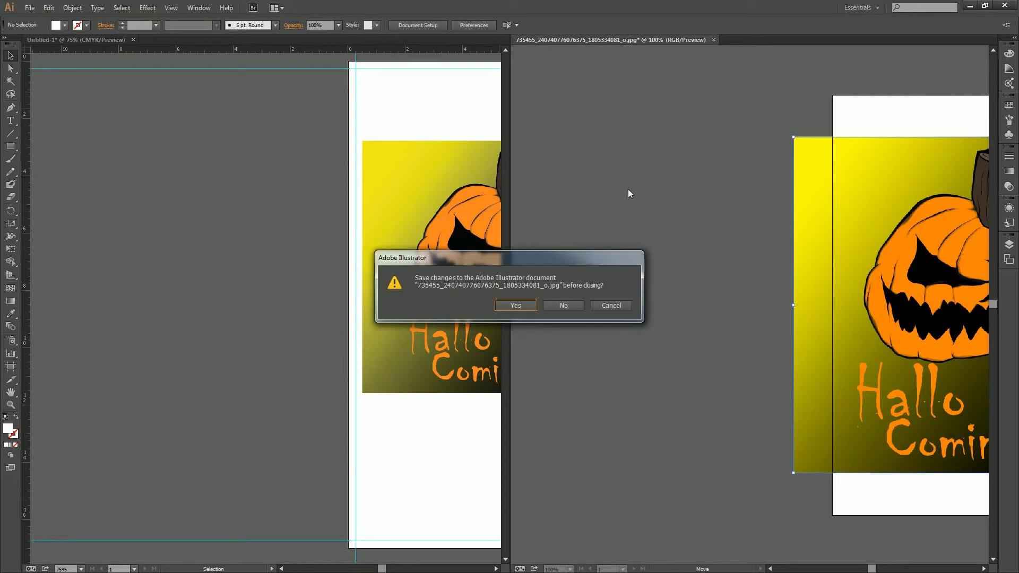
pyautogui.click(562, 305)
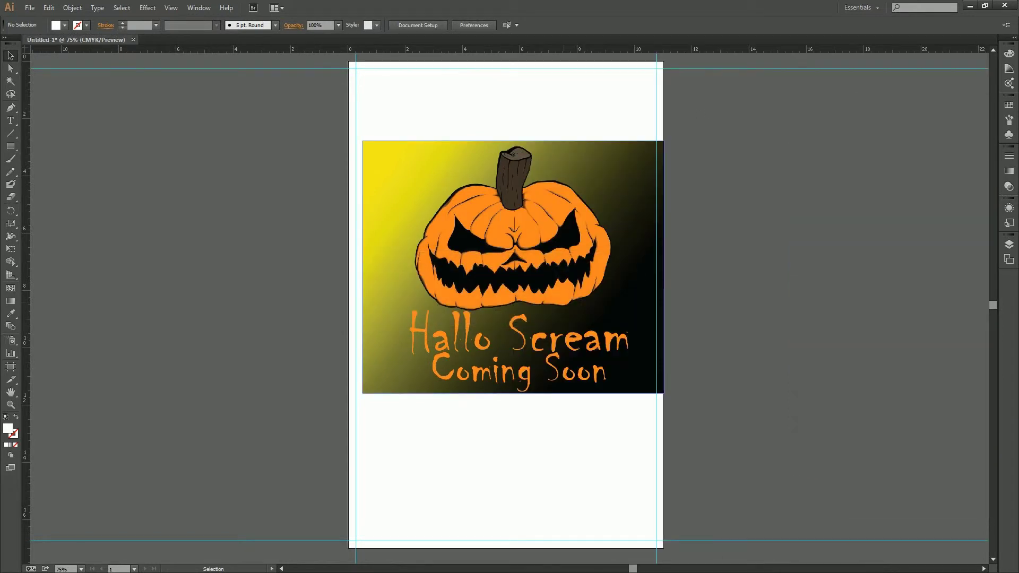
pyautogui.moveTo(557, 284); pyautogui.dragTo(549, 293)
pyautogui.click(504, 467)
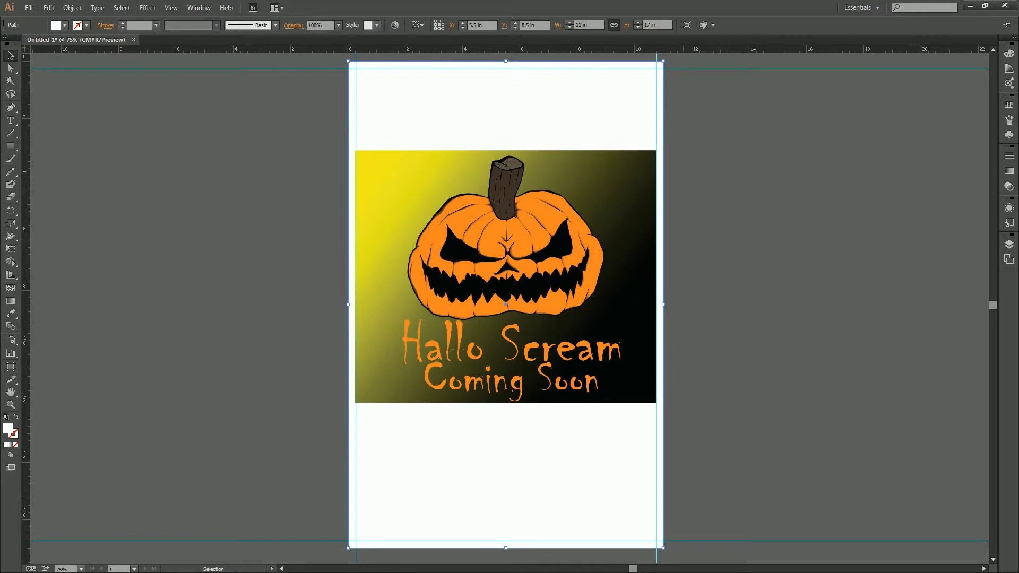
# Draw a white strip over the old title text and nudge it down slightly
pyautogui.press('m')
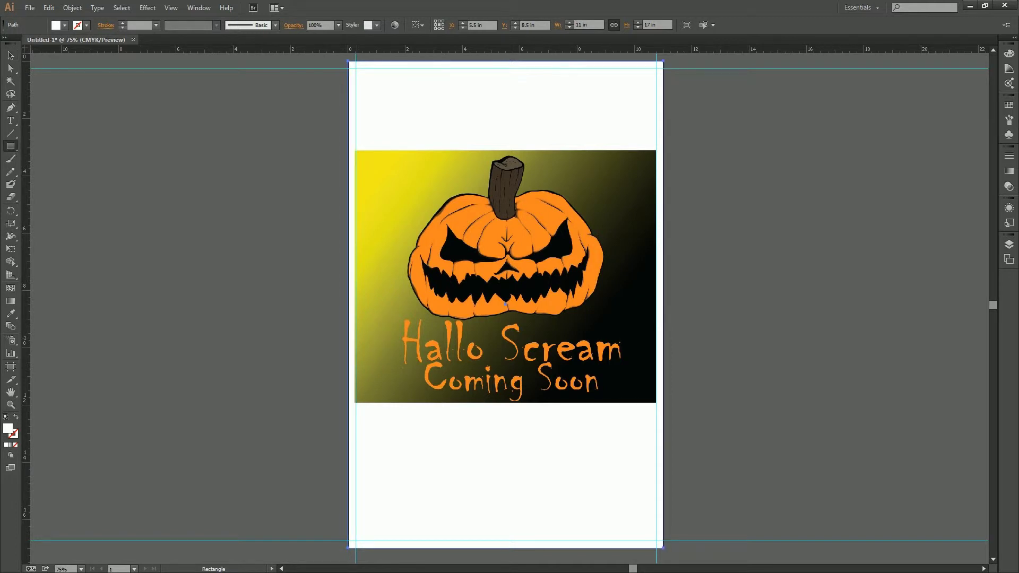
pyautogui.moveTo(328, 316); pyautogui.dragTo(723, 407)
pyautogui.press('v')
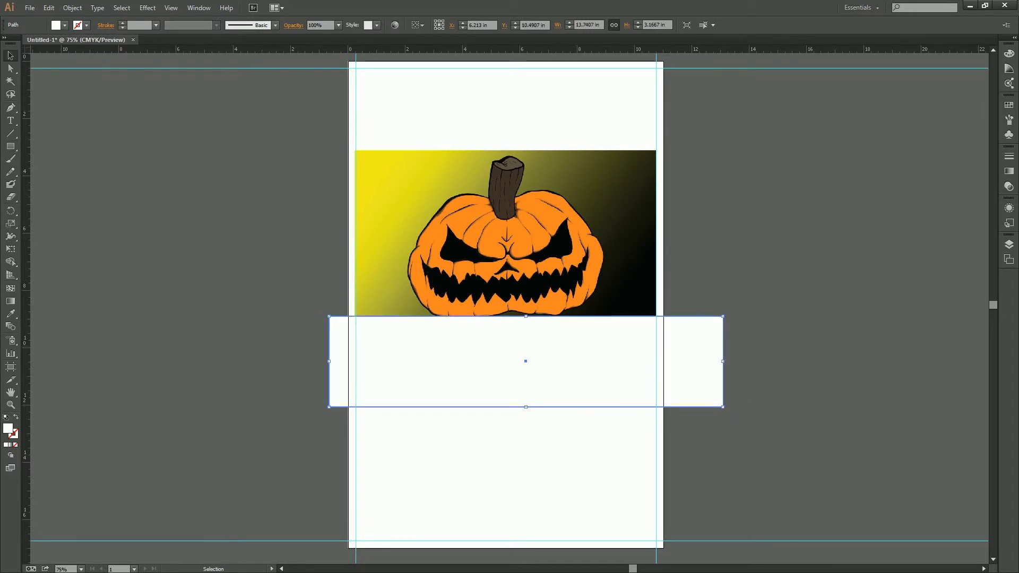
pyautogui.press('Down')
pyautogui.press('Down')
pyautogui.press('Down')
pyautogui.press('Down')
pyautogui.press('Down')
pyautogui.press('Down')
pyautogui.hotkey('ctrl', 'shift', 'a')
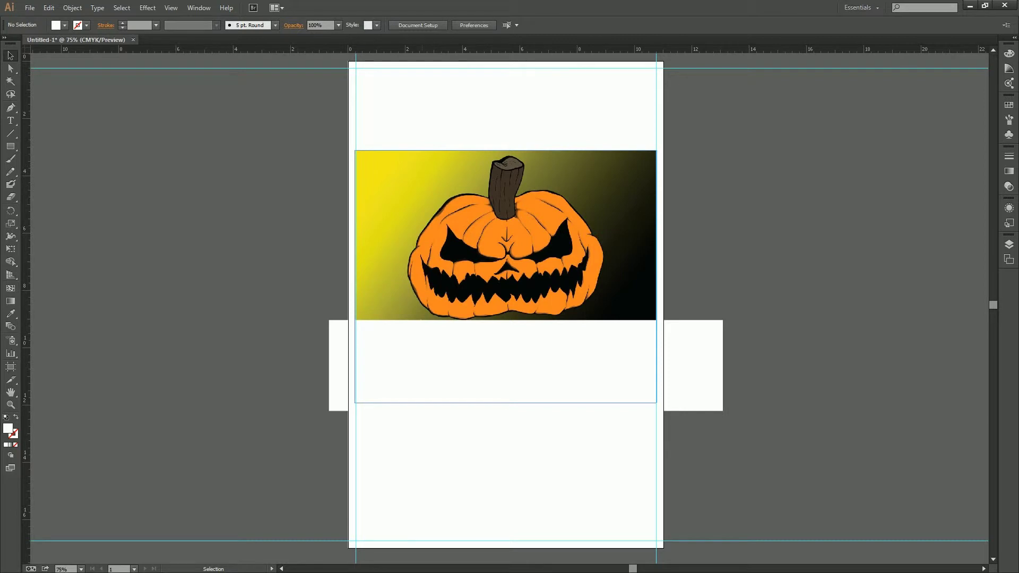
# Select the pumpkin image and white strip together and shift them lower on the page
pyautogui.moveTo(280, 193); pyautogui.dragTo(505, 358)
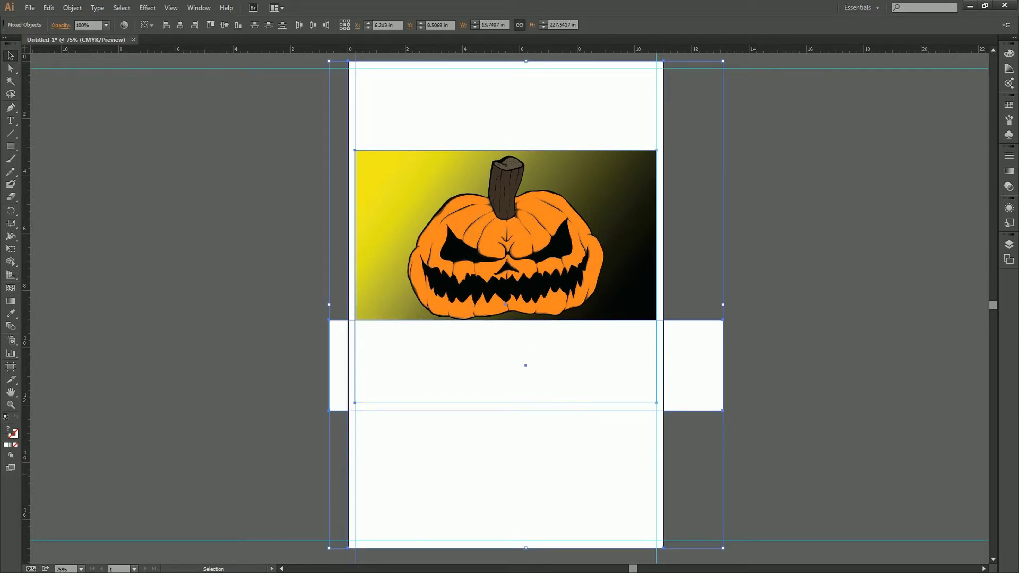
pyautogui.click(505, 477)
pyautogui.press('a')
pyautogui.hotkey('ctrl', 'shift', 'a')
pyautogui.press('v')
pyautogui.hotkey('ctrl', 'a')
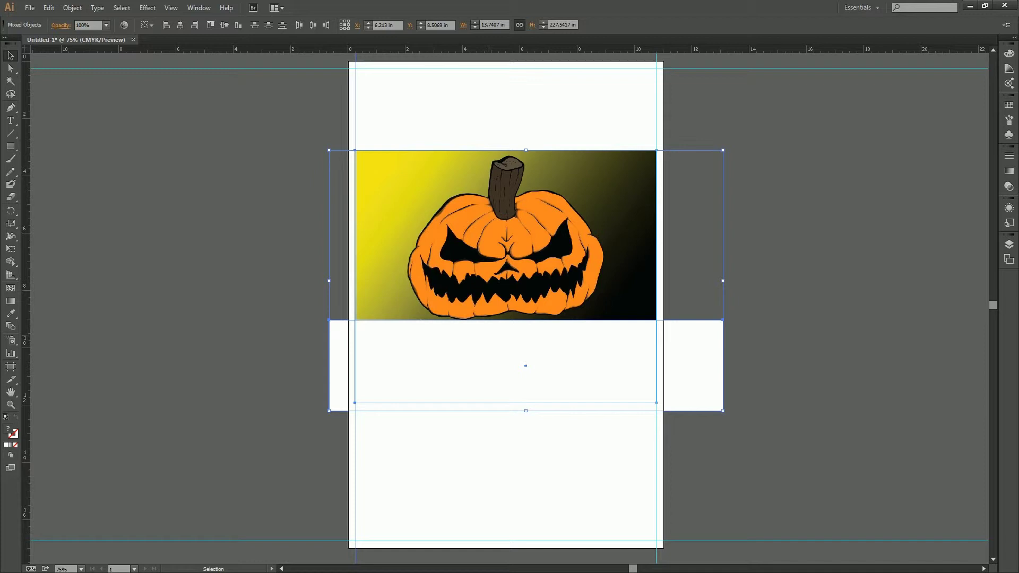
pyautogui.hotkey('shift', 'Down')
pyautogui.hotkey('shift', 'Down')
pyautogui.hotkey('shift', 'Down')
pyautogui.hotkey('shift', 'Down')
pyautogui.hotkey('shift', 'Down')
pyautogui.hotkey('shift', 'Down')
pyautogui.hotkey('shift', 'Down')
pyautogui.hotkey('shift', 'Down')
pyautogui.hotkey('shift', 'Down')
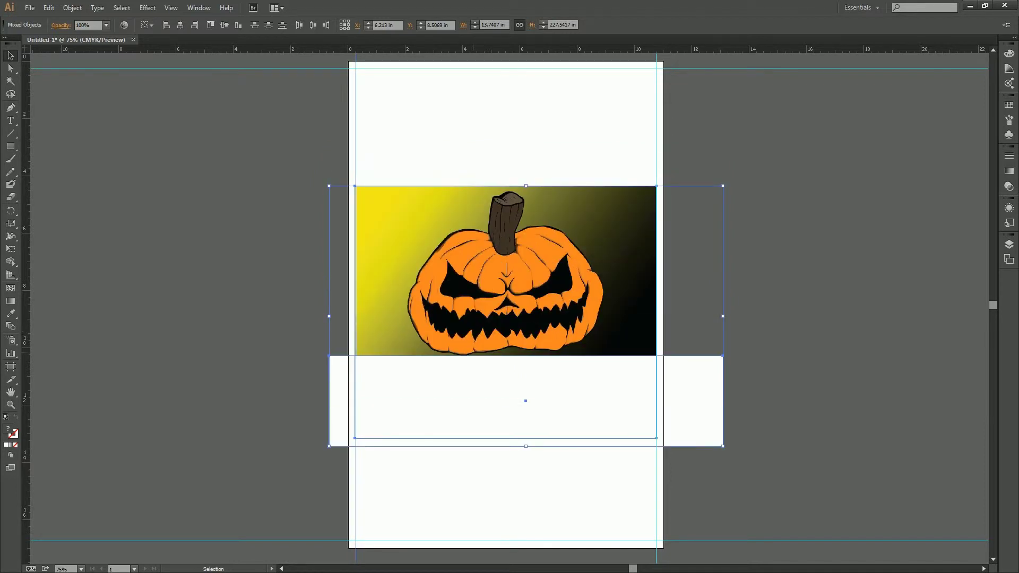
pyautogui.hotkey('ctrl', 'shift', 'a')
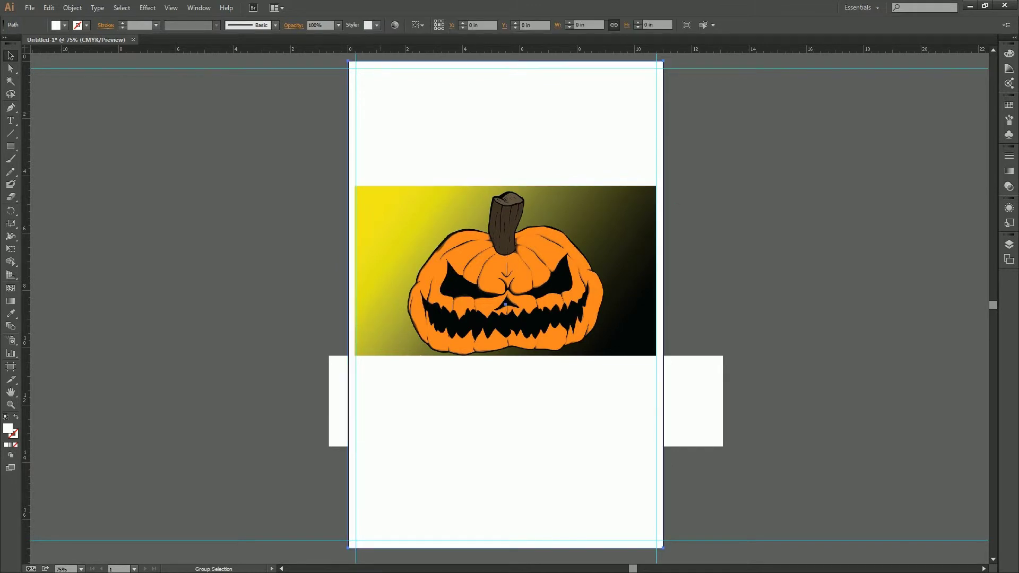
# Give the page background rectangle a white-to-black gradient with the left stop at 0%
pyautogui.click(505, 304)
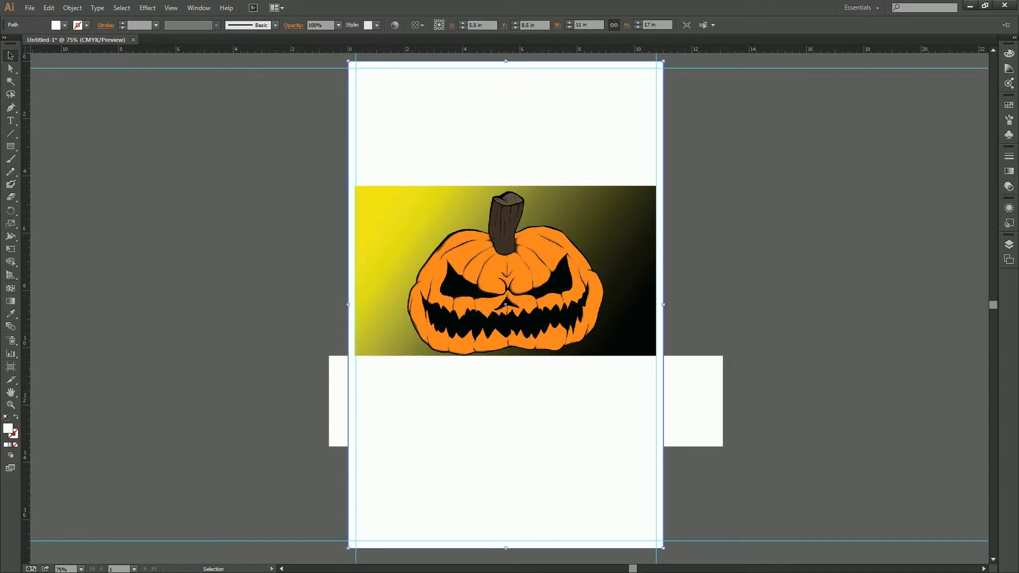
pyautogui.click(1009, 171)
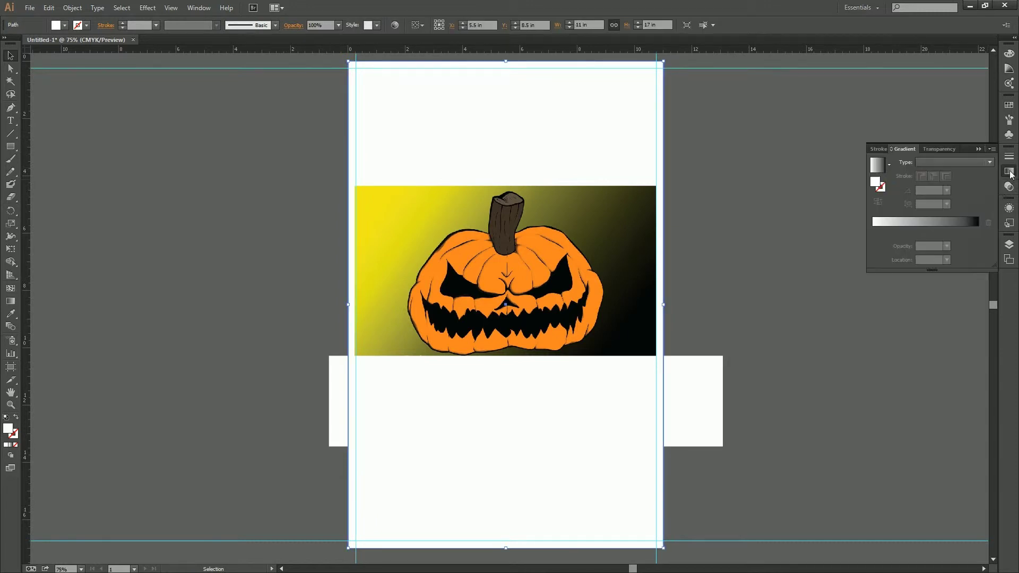
pyautogui.click(877, 166)
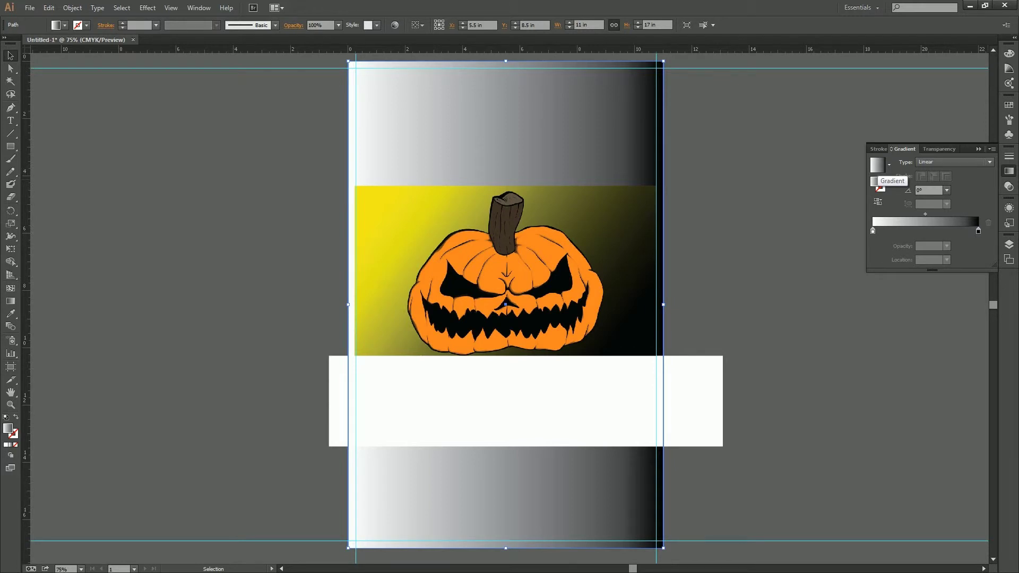
pyautogui.doubleClick(875, 232)
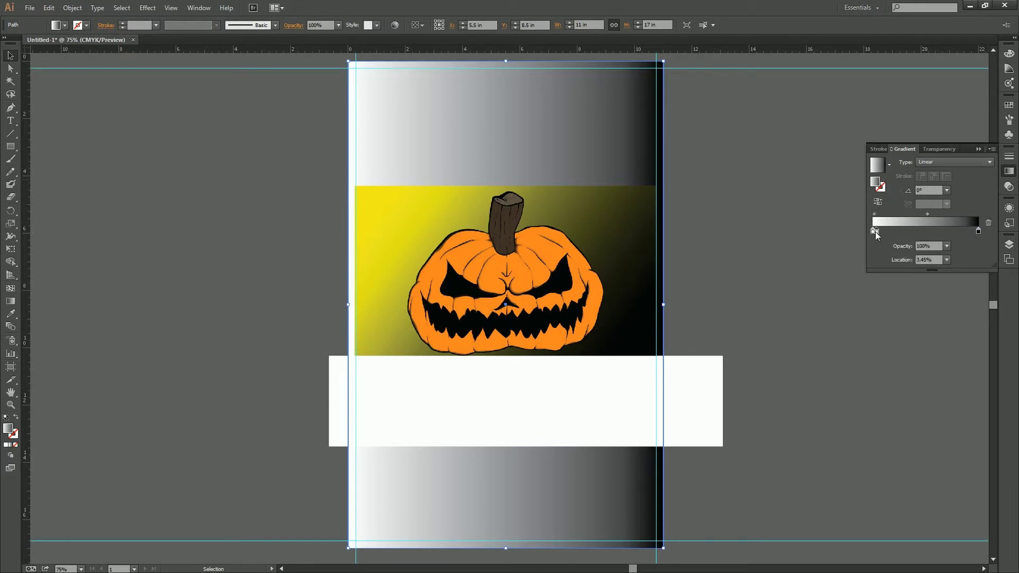
pyautogui.click(875, 233)
pyautogui.moveTo(875, 232); pyautogui.dragTo(872, 232)
# Sample the pumpkin image's yellow onto the background and turn it into a yellow-to-black gradient
pyautogui.click(10, 81)
pyautogui.click(505, 270)
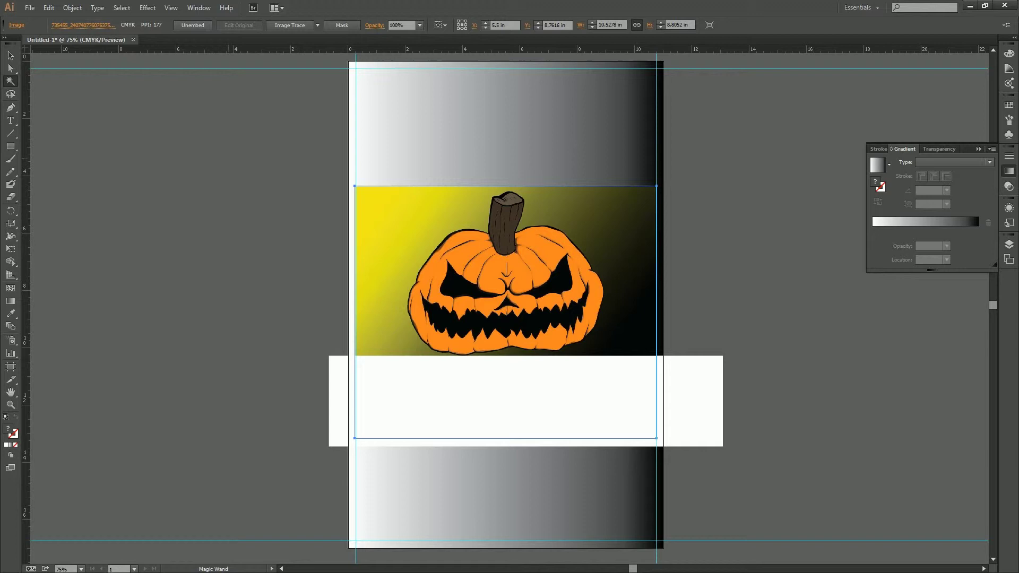
pyautogui.press('i')
pyautogui.click(438, 245)
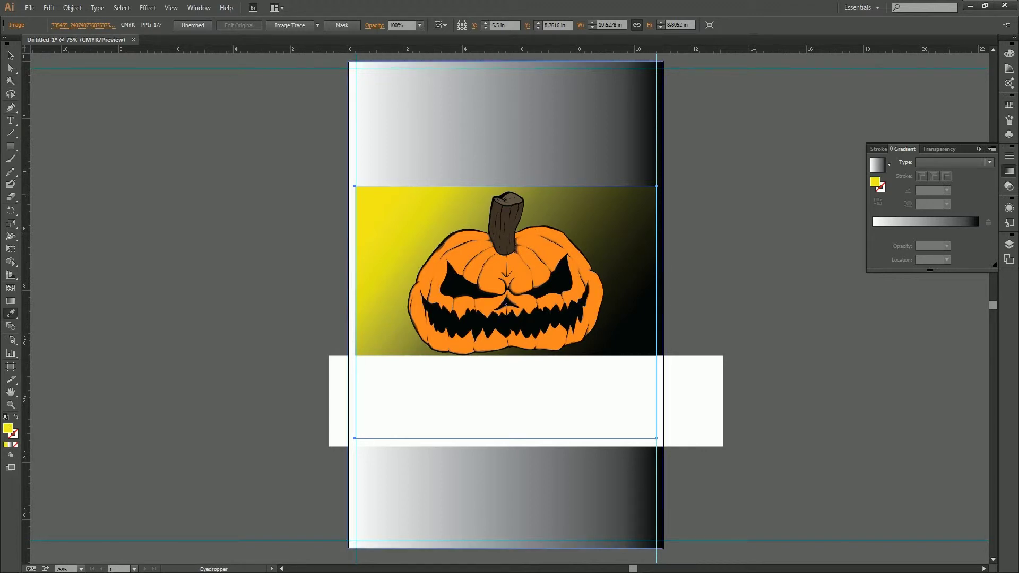
pyautogui.click(875, 232)
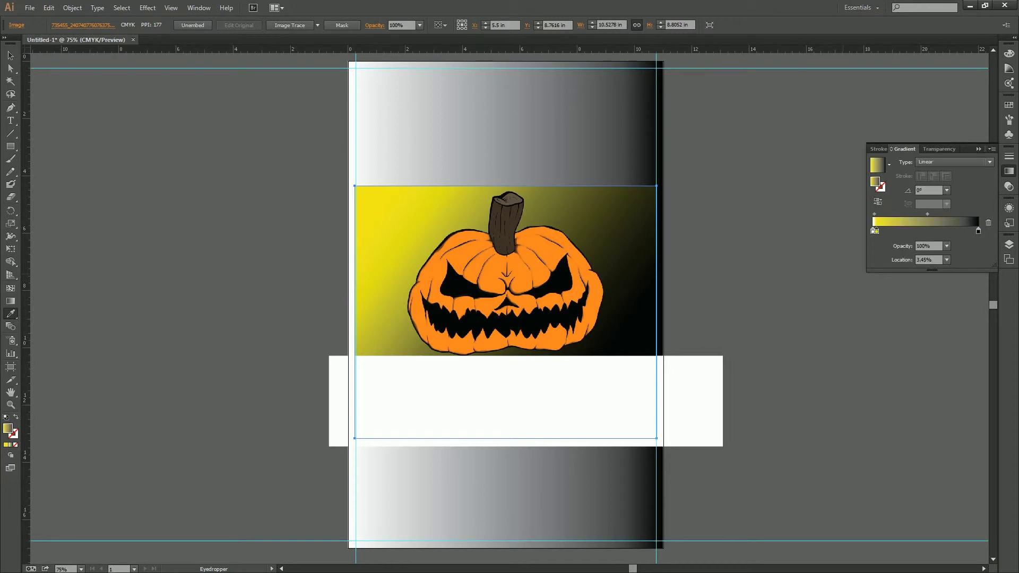
pyautogui.click(870, 249)
pyautogui.moveTo(877, 232); pyautogui.dragTo(872, 232)
pyautogui.click(10, 55)
pyautogui.click(504, 122)
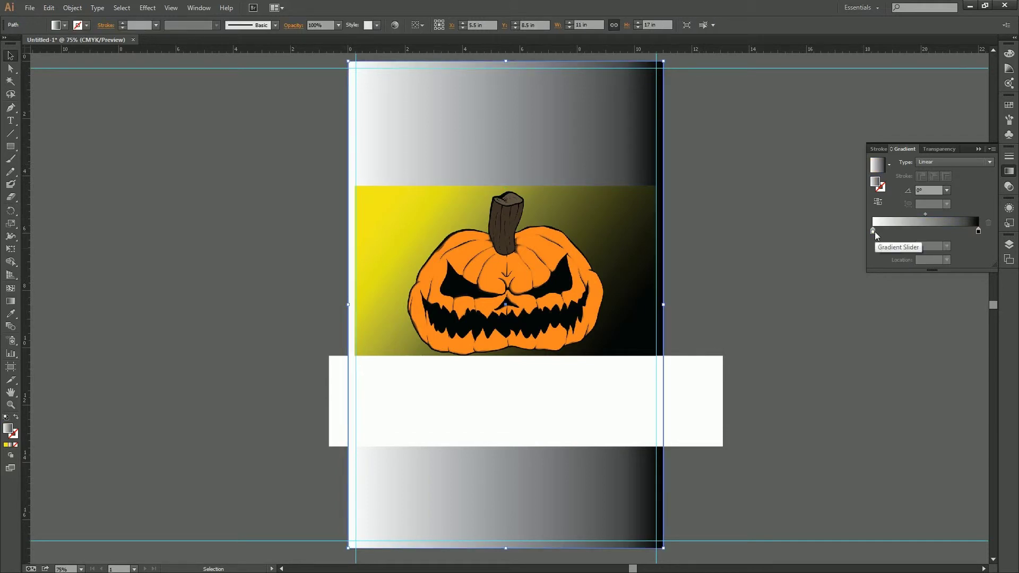
# Refill the background with the image's yellow and make it a yellow-to-black gradient without the white stop
pyautogui.press('i')
pyautogui.click(367, 202)
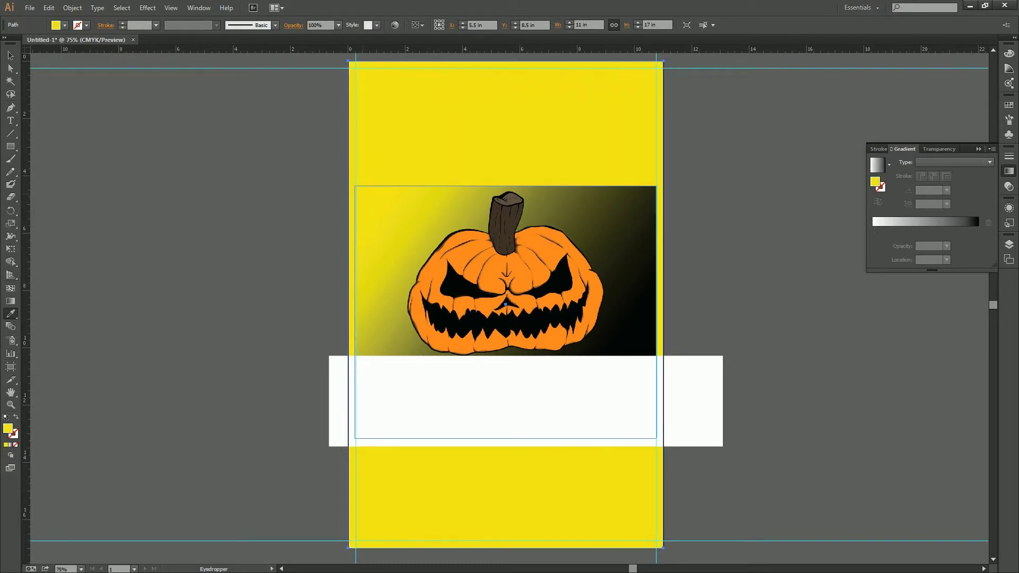
pyautogui.press('v')
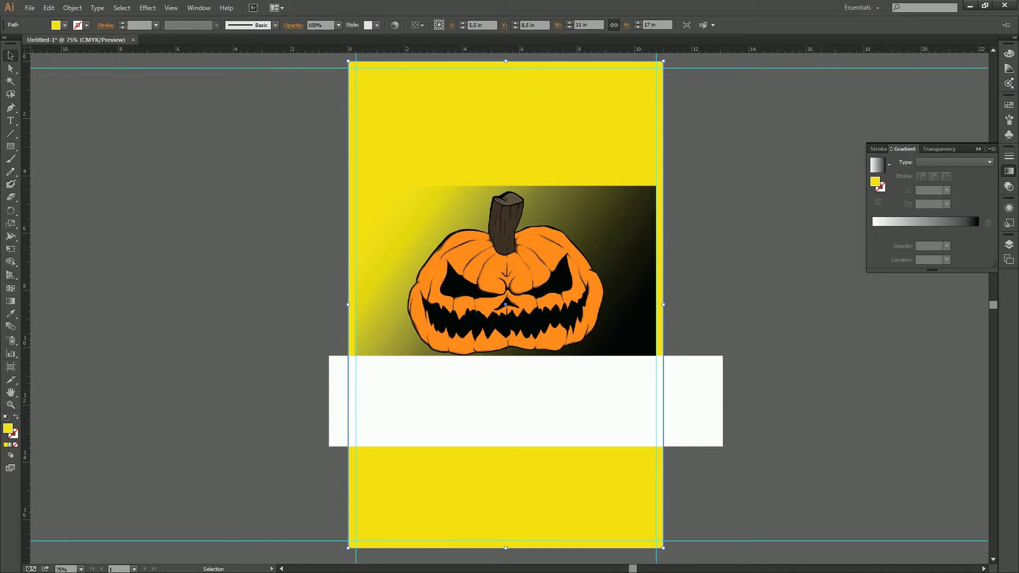
pyautogui.click(874, 229)
pyautogui.moveTo(872, 231); pyautogui.dragTo(848, 265)
pyautogui.click(874, 230)
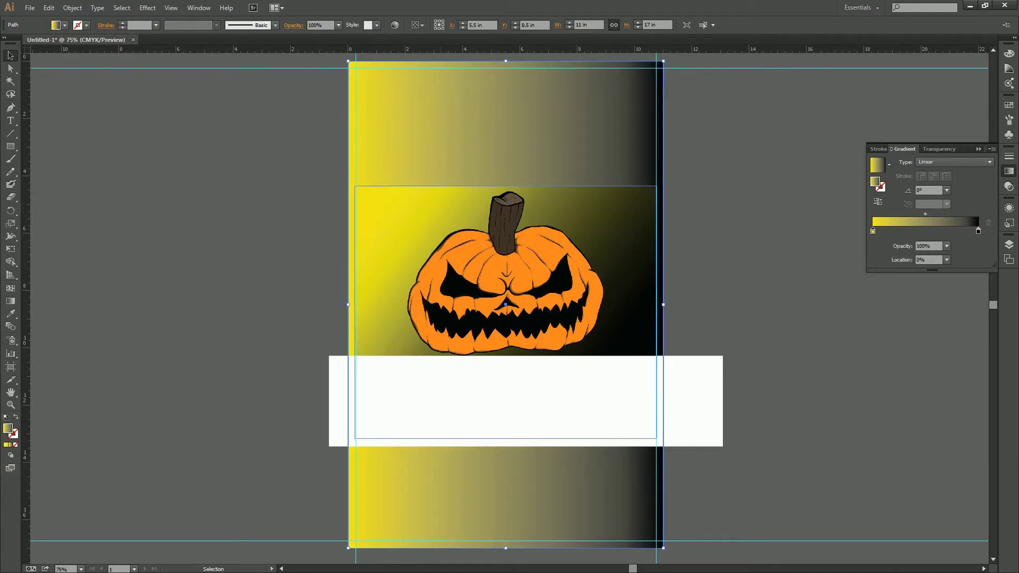
# Angle the background gradient at about 39.4°, yellow at top left fading to black at bottom right
pyautogui.click(10, 301)
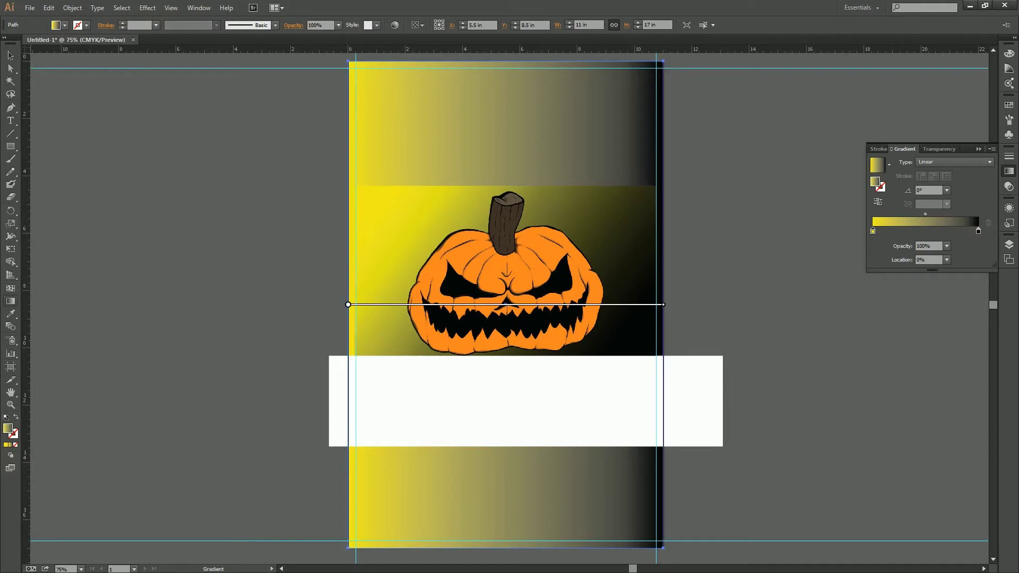
pyautogui.moveTo(505, 305)
pyautogui.mouseDown()
pyautogui.moveTo(526, 232)
pyautogui.moveTo(521, 305)
pyautogui.mouseUp()
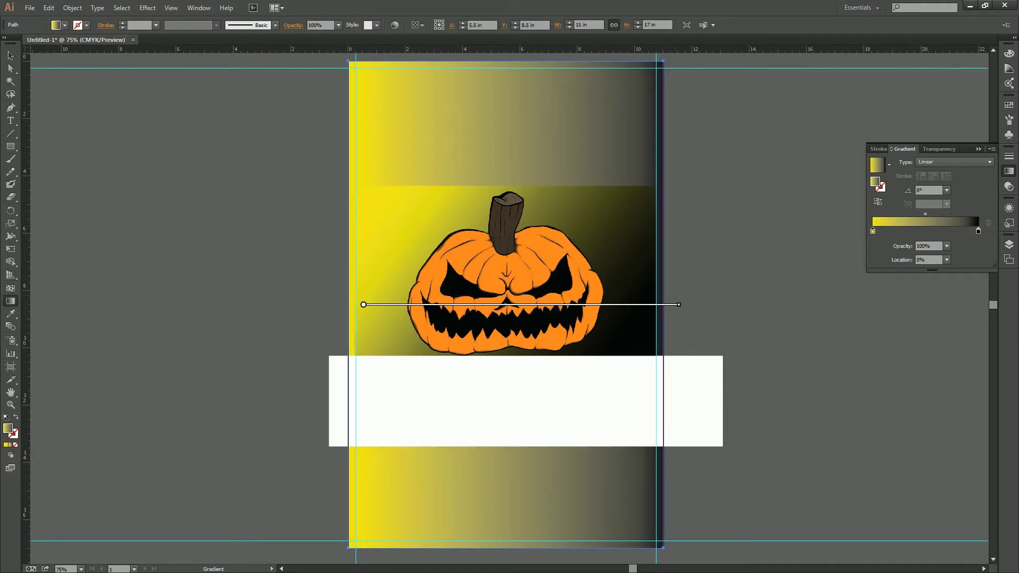
pyautogui.moveTo(679, 304)
pyautogui.mouseDown()
pyautogui.moveTo(660, 398)
pyautogui.moveTo(610, 475)
pyautogui.moveTo(607, 504)
pyautogui.moveTo(664, 435)
pyautogui.mouseUp()
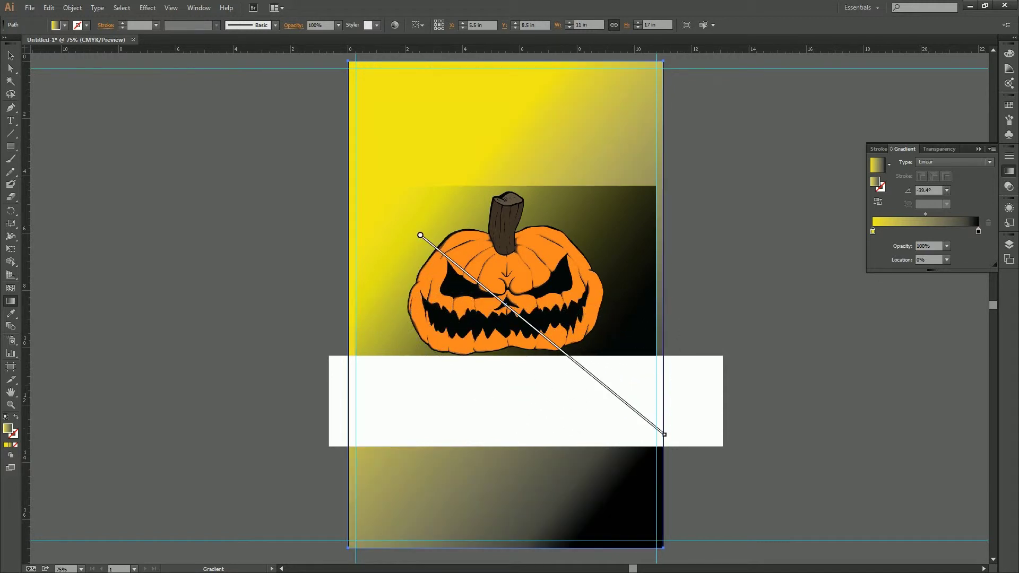
pyautogui.moveTo(664, 435); pyautogui.dragTo(552, 345)
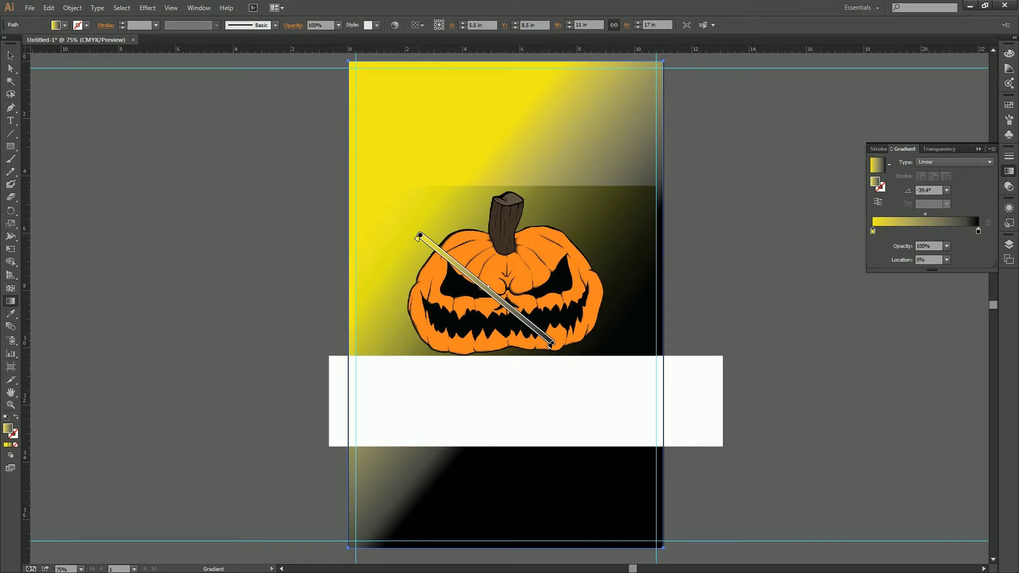
pyautogui.moveTo(420, 236); pyautogui.dragTo(443, 254)
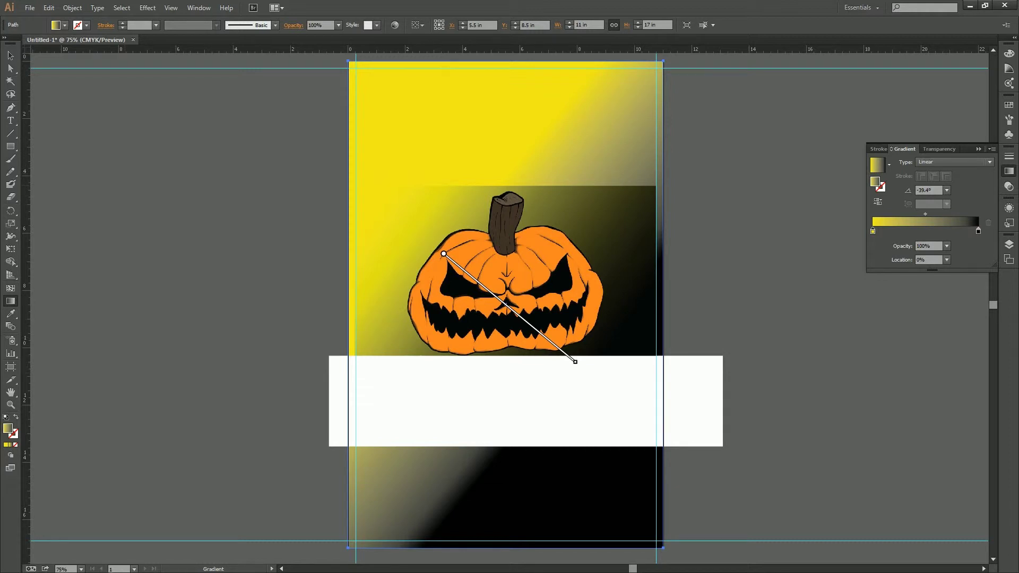
# Copy the background's yellow-to-black gradient onto the white strip below the pumpkin
pyautogui.press('v')
pyautogui.click(525, 401)
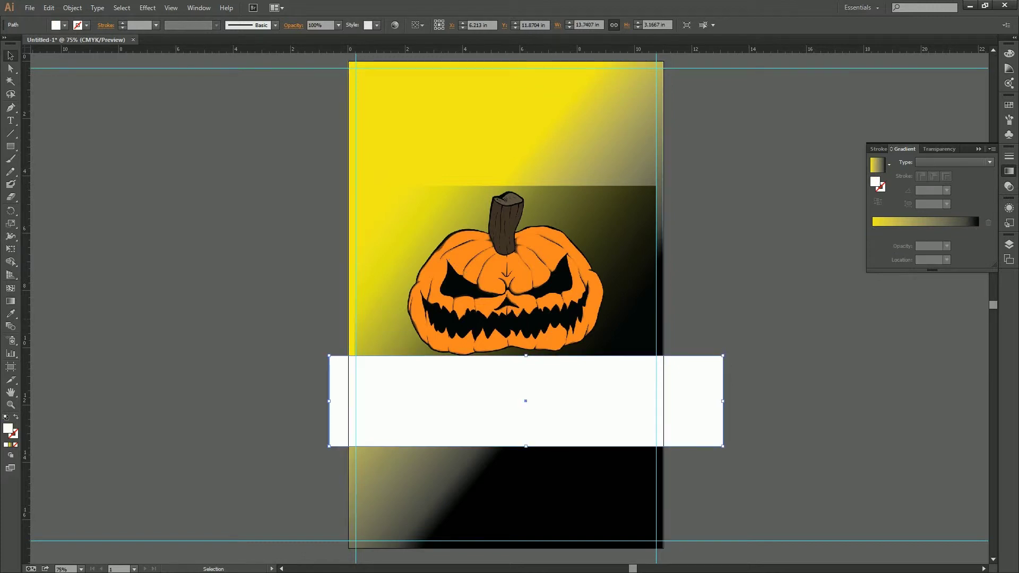
pyautogui.press('i')
pyautogui.click(506, 305)
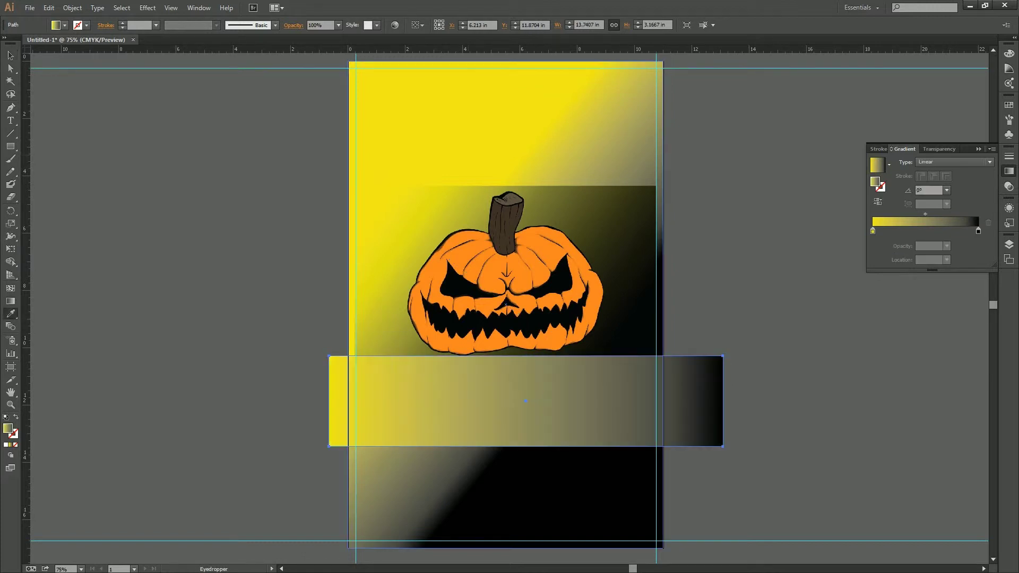
pyautogui.press('v')
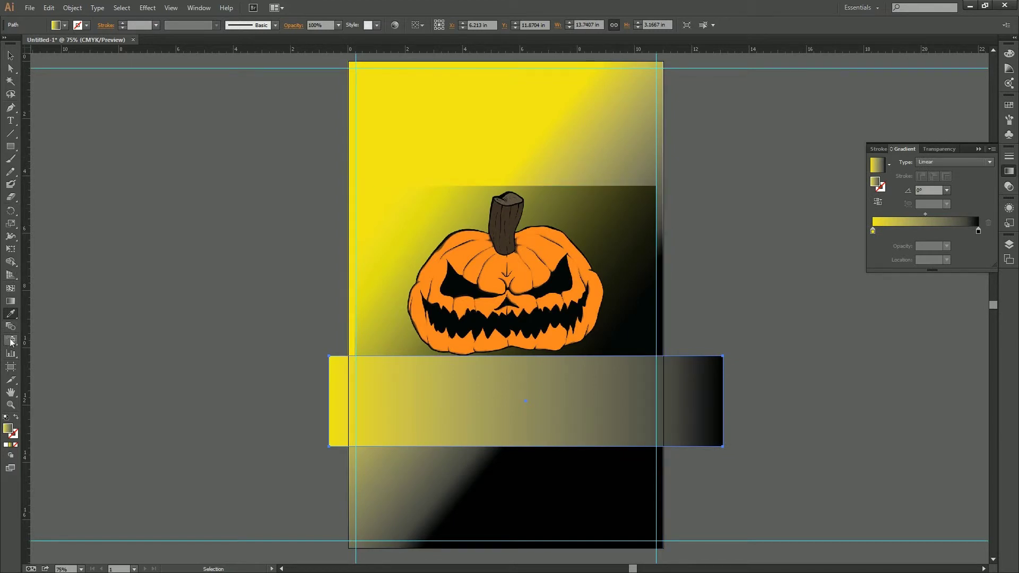
# Redraw the strip's gradient diagonally at about -40.9° to match the background
pyautogui.click(10, 301)
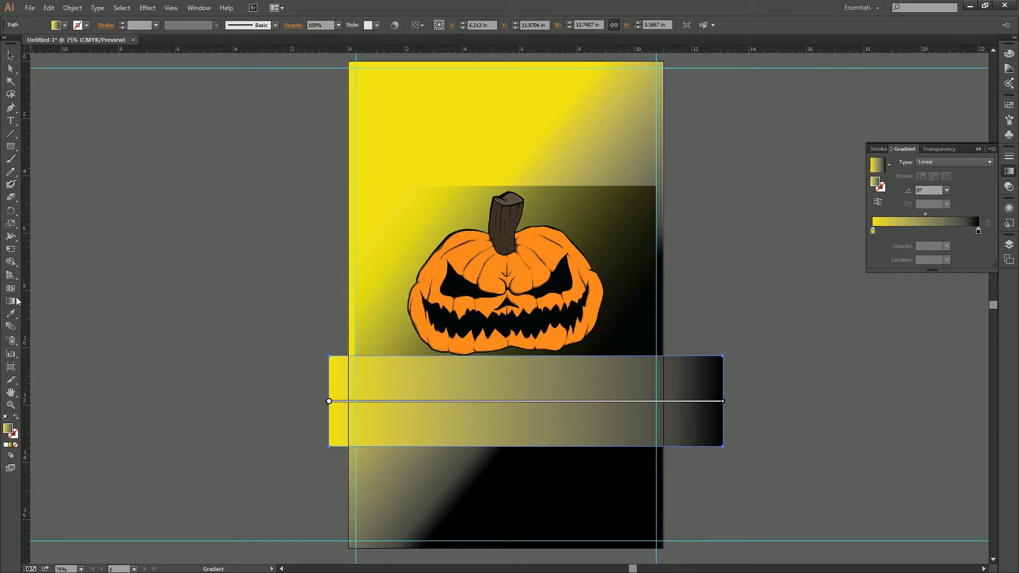
pyautogui.moveTo(329, 401)
pyautogui.moveTo(329, 401)
pyautogui.mouseDown()
pyautogui.moveTo(342, 307)
pyautogui.moveTo(376, 234)
pyautogui.moveTo(377, 401)
pyautogui.mouseUp()
pyautogui.moveTo(376, 401)
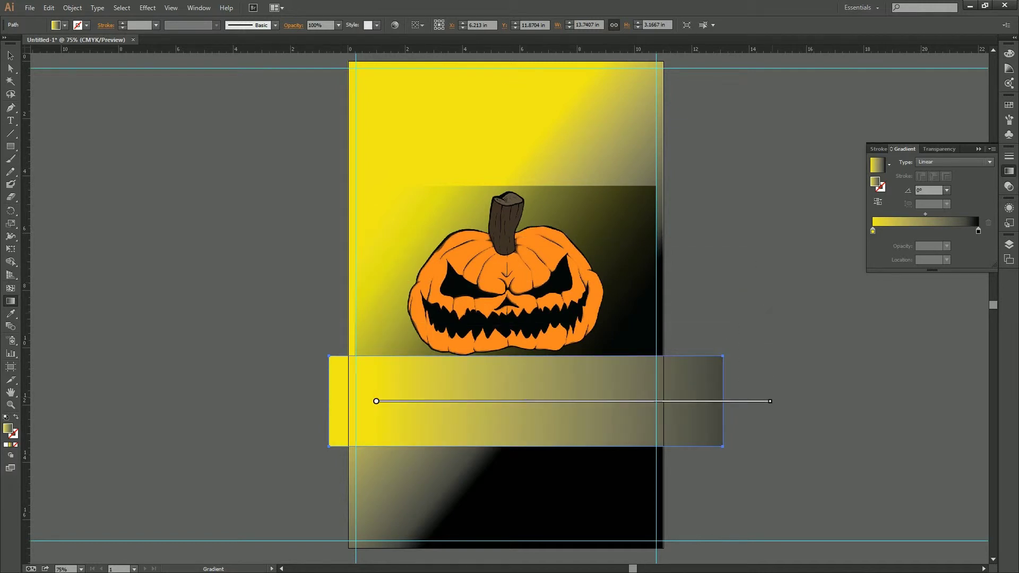
pyautogui.moveTo(770, 401)
pyautogui.mouseDown()
pyautogui.moveTo(762, 462)
pyautogui.moveTo(684, 566)
pyautogui.moveTo(714, 564)
pyautogui.mouseUp()
pyautogui.moveTo(440, 329)
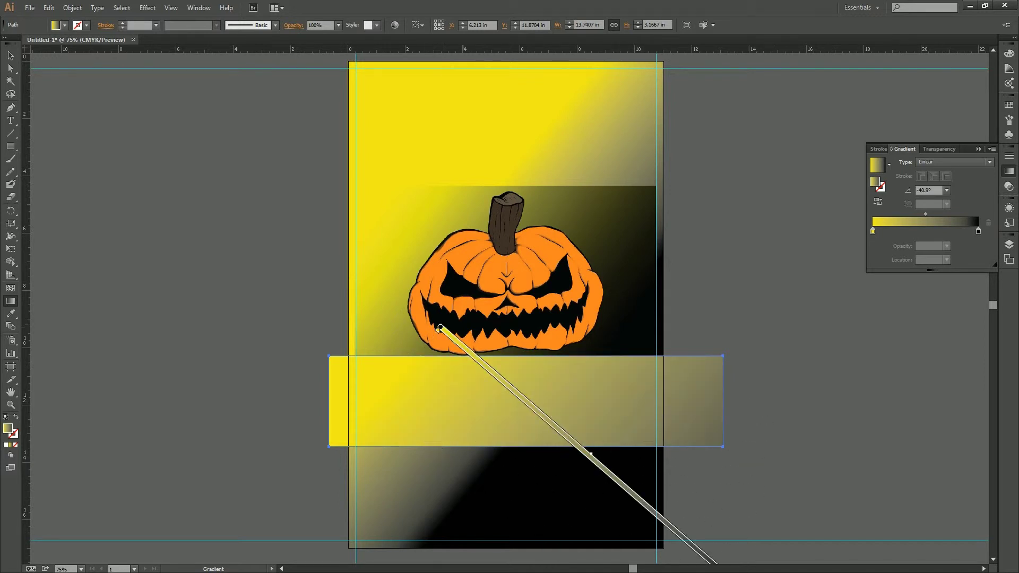
pyautogui.moveTo(440, 329)
pyautogui.mouseDown()
pyautogui.moveTo(527, 425)
pyautogui.moveTo(558, 412)
pyautogui.moveTo(364, 209)
pyautogui.moveTo(328, 230)
pyautogui.mouseUp()
pyautogui.moveTo(626, 487); pyautogui.dragTo(499, 381)
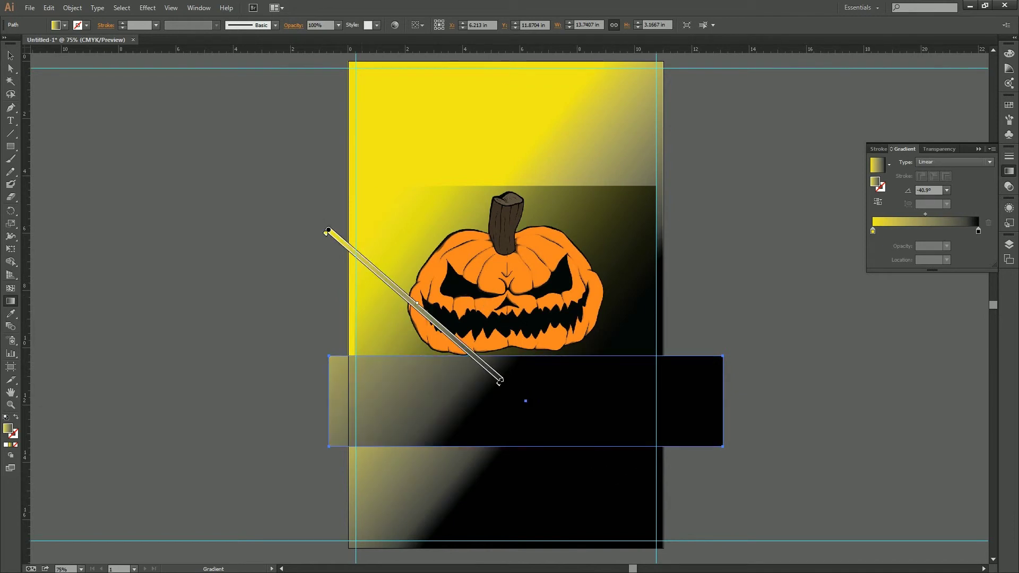
pyautogui.moveTo(367, 263); pyautogui.dragTo(540, 413)
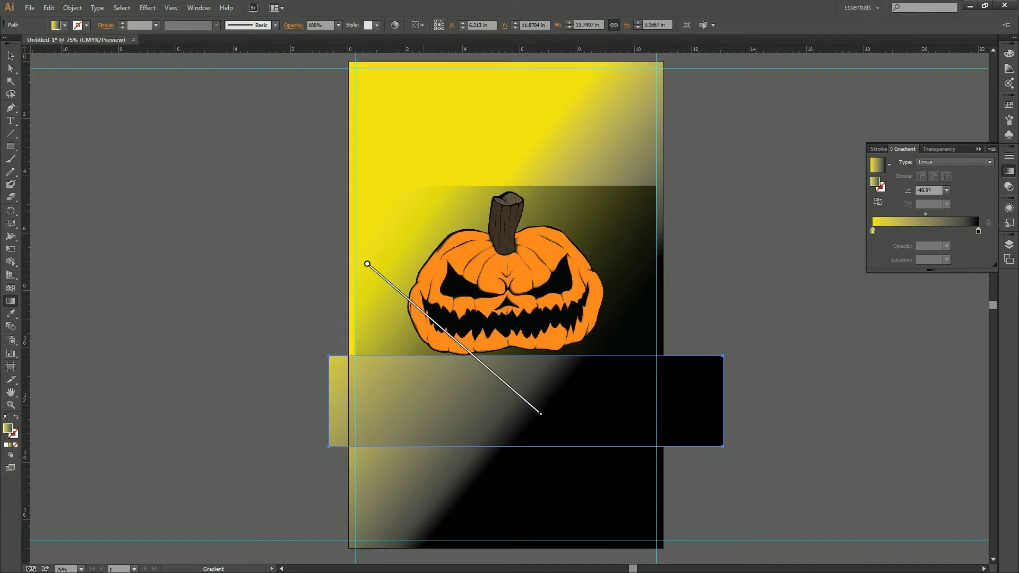
# Nudge the strip two steps right and deselect everything
pyautogui.press('Right')
pyautogui.press('Right')
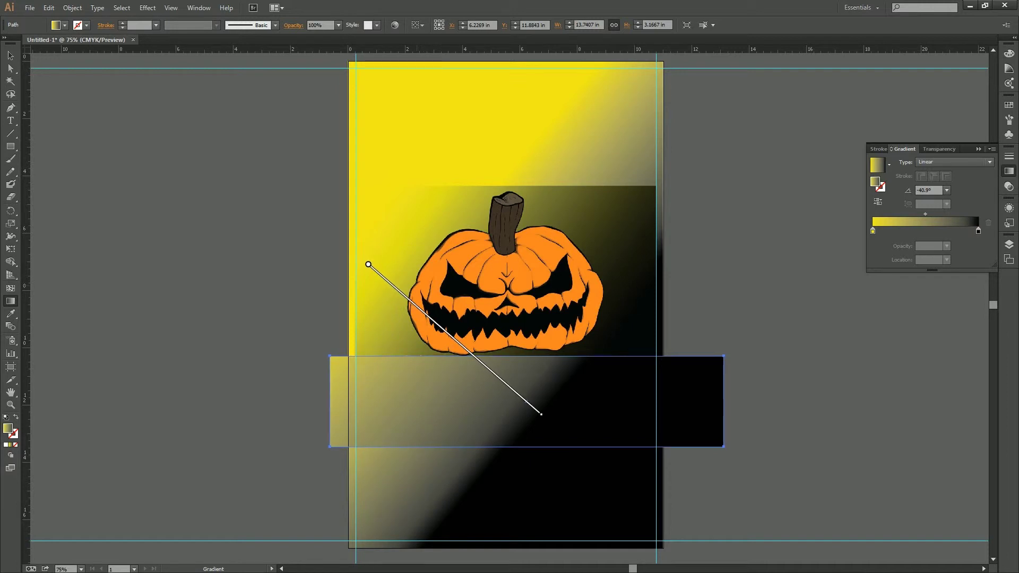
pyautogui.press('Right')
pyautogui.press('Right')
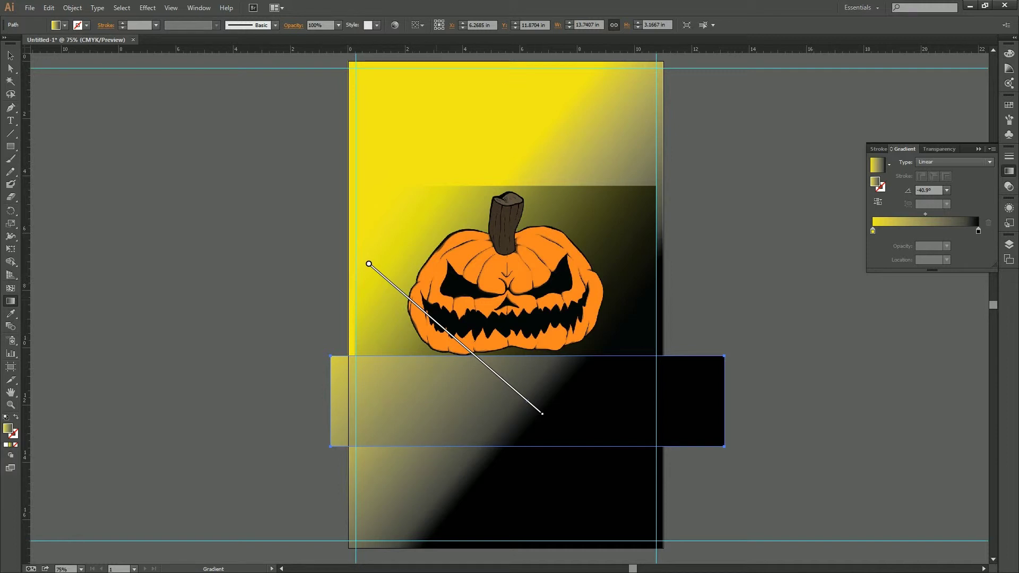
pyautogui.click(10, 56)
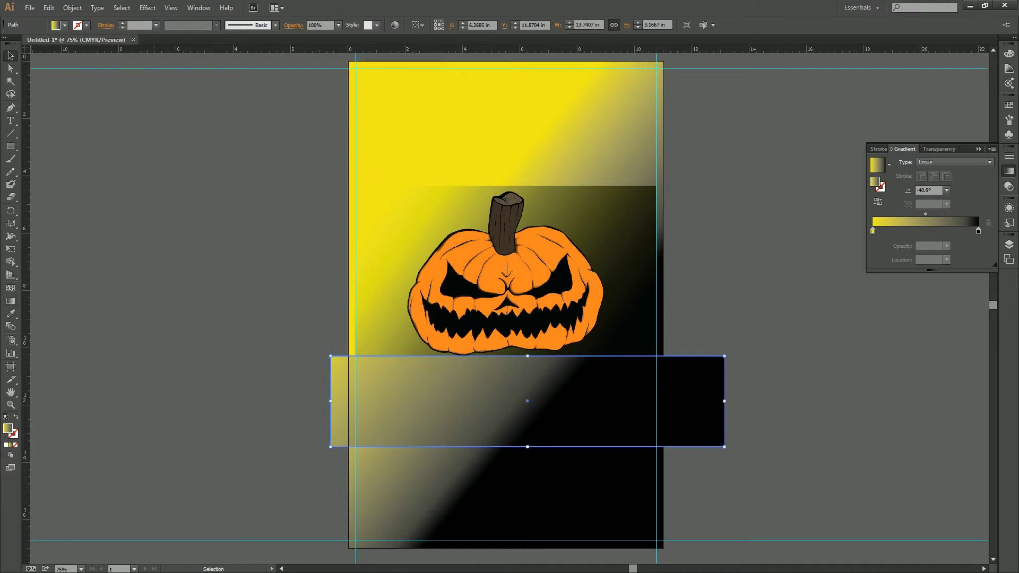
pyautogui.hotkey('ctrl', 'shift', 'a')
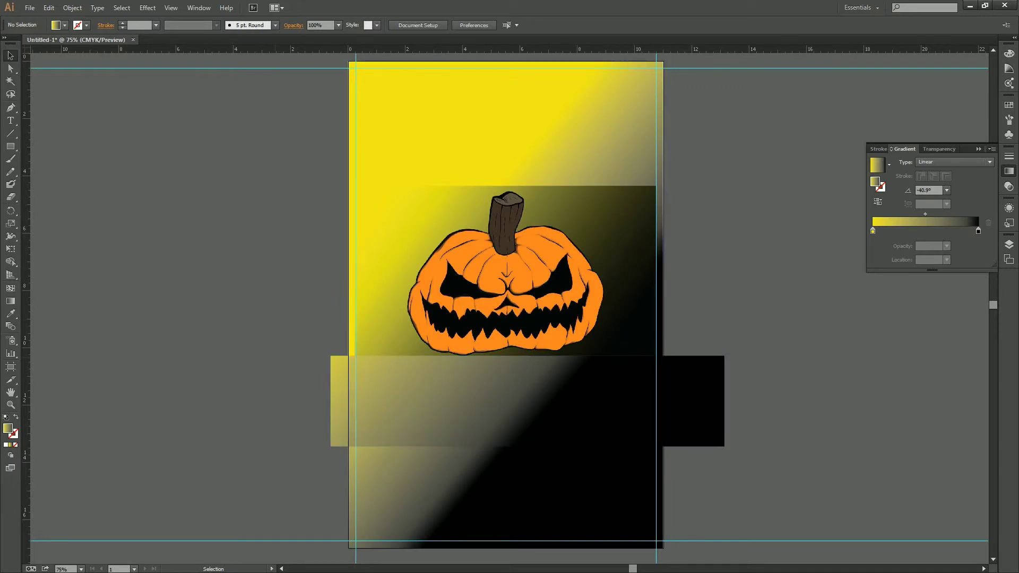
# Select all the poster artwork, then deselect it again
pyautogui.hotkey('ctrl', 'a')
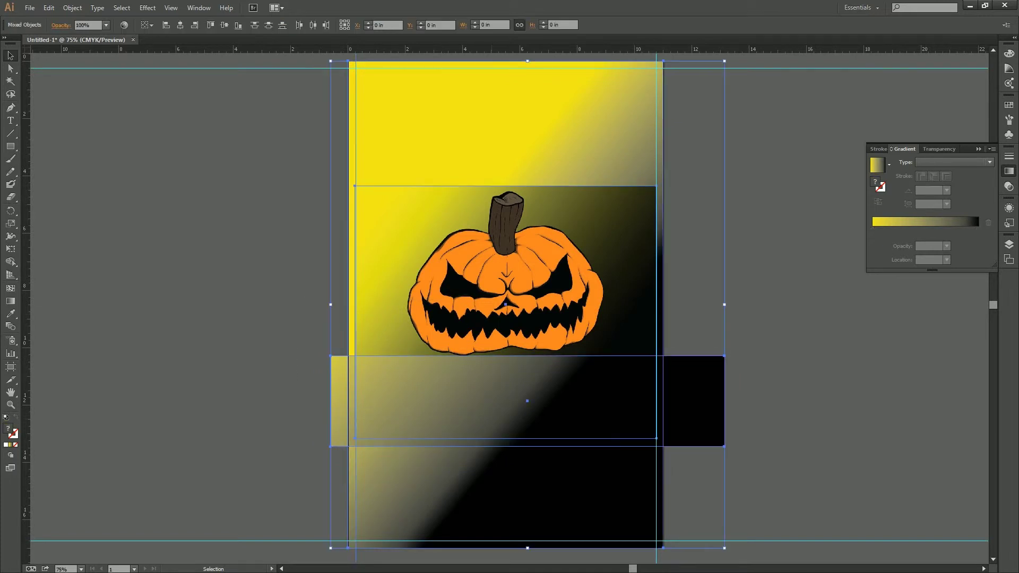
pyautogui.hotkey('ctrl', 'shift', 'a')
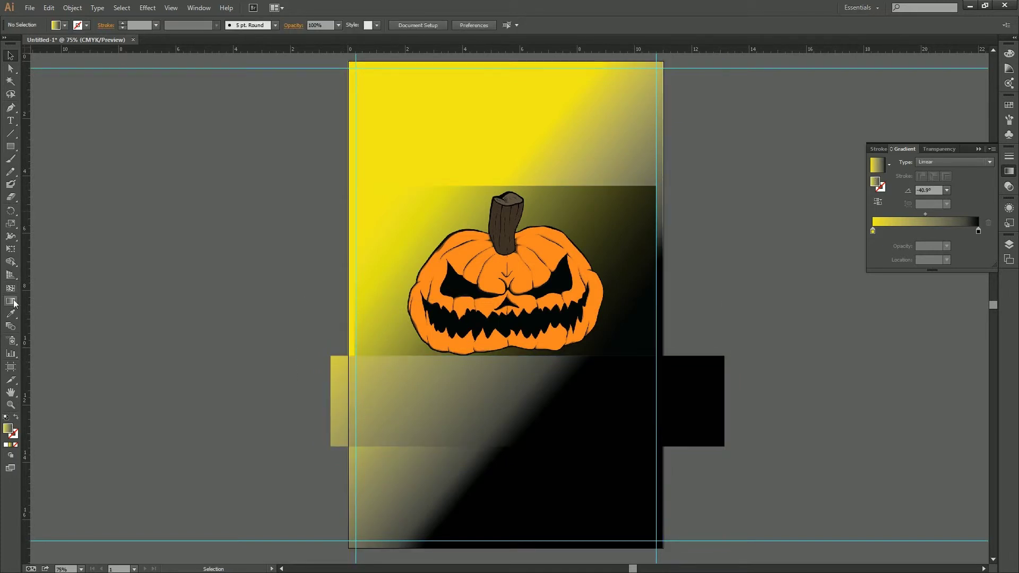
# Type the title 'Hallo Scream' above the pumpkin
pyautogui.press('t')
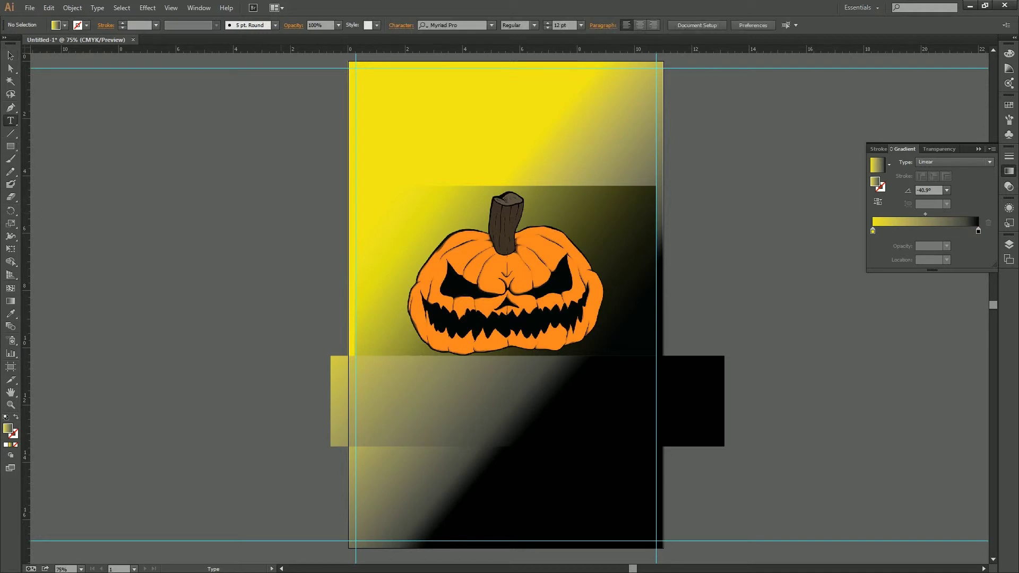
pyautogui.click(441, 133)
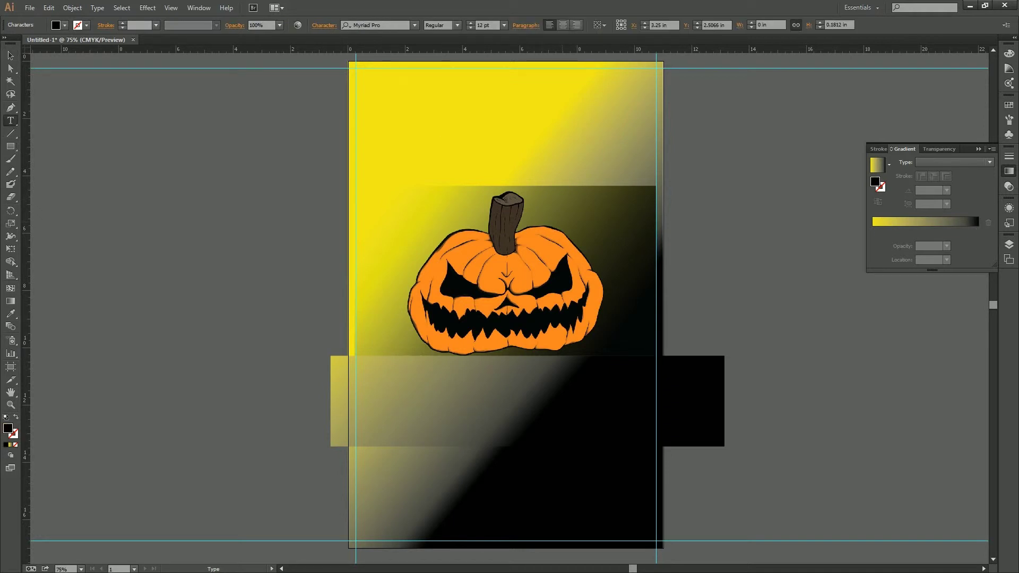
pyautogui.write('Hallo Scream')
pyautogui.press('Escape')
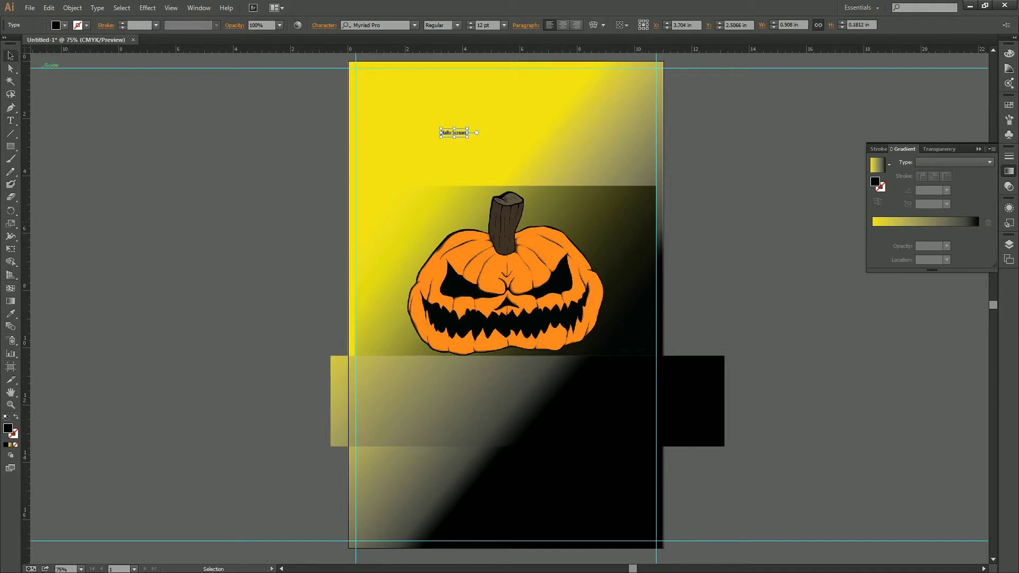
# Scale the title to about 129 pt, move it to the top, and colour it pumpkin orange
pyautogui.press('shift')
pyautogui.moveTo(467, 136); pyautogui.dragTo(720, 202)
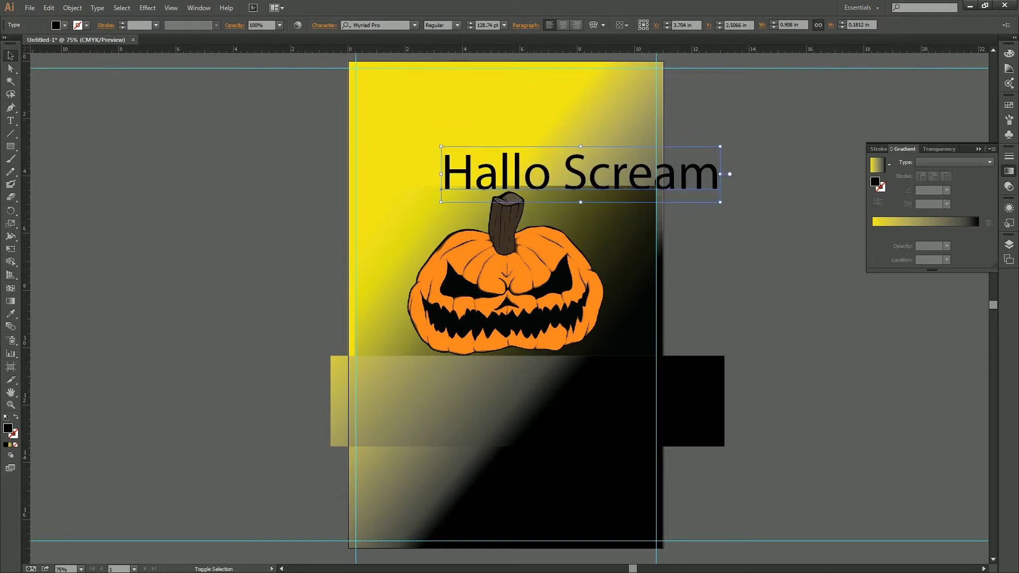
pyautogui.moveTo(640, 176); pyautogui.dragTo(575, 113)
pyautogui.press('i')
pyautogui.click(467, 249)
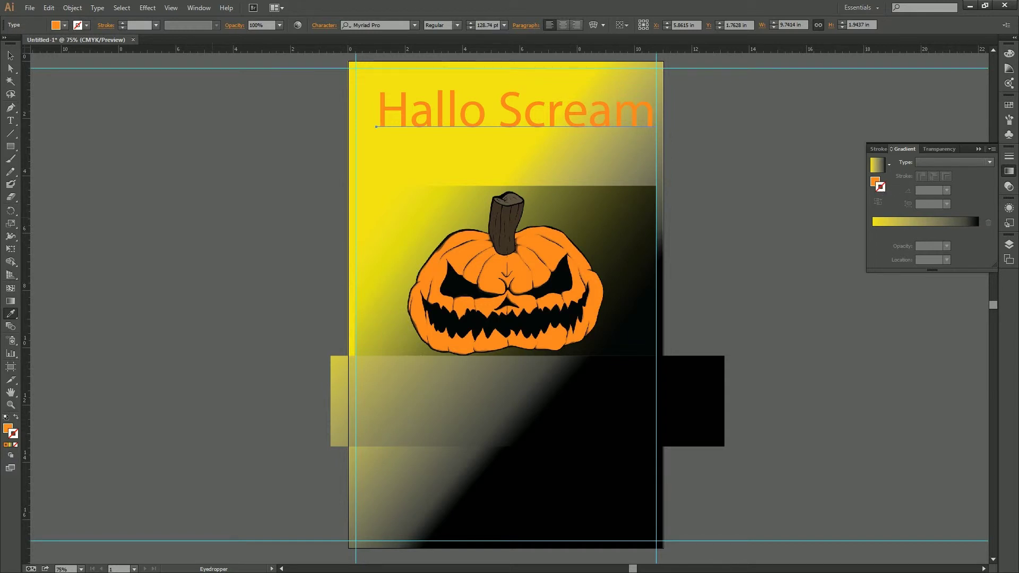
# Open and close the fill and stroke colour pickers without changing anything
pyautogui.doubleClick(7, 430)
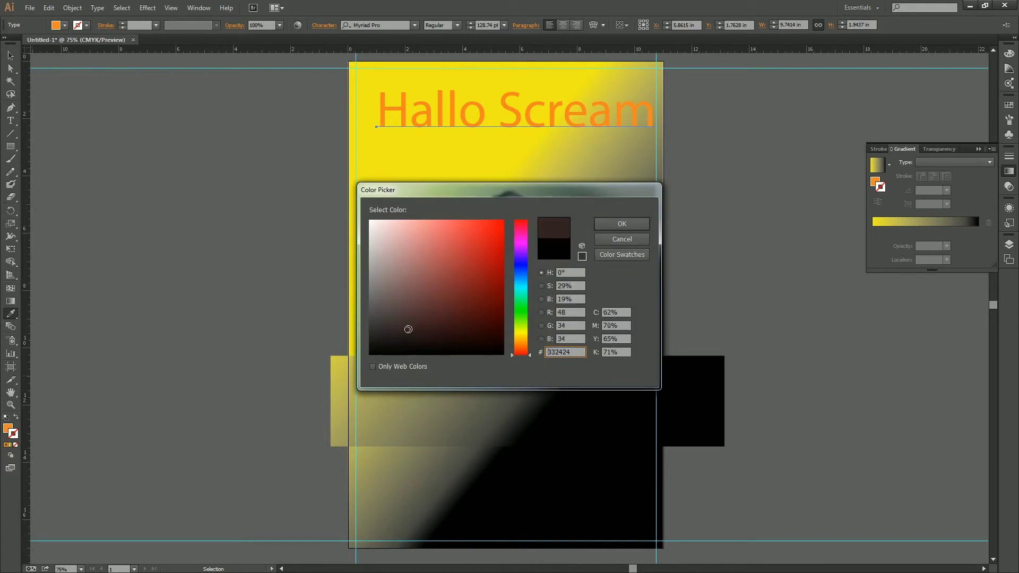
pyautogui.click(632, 225)
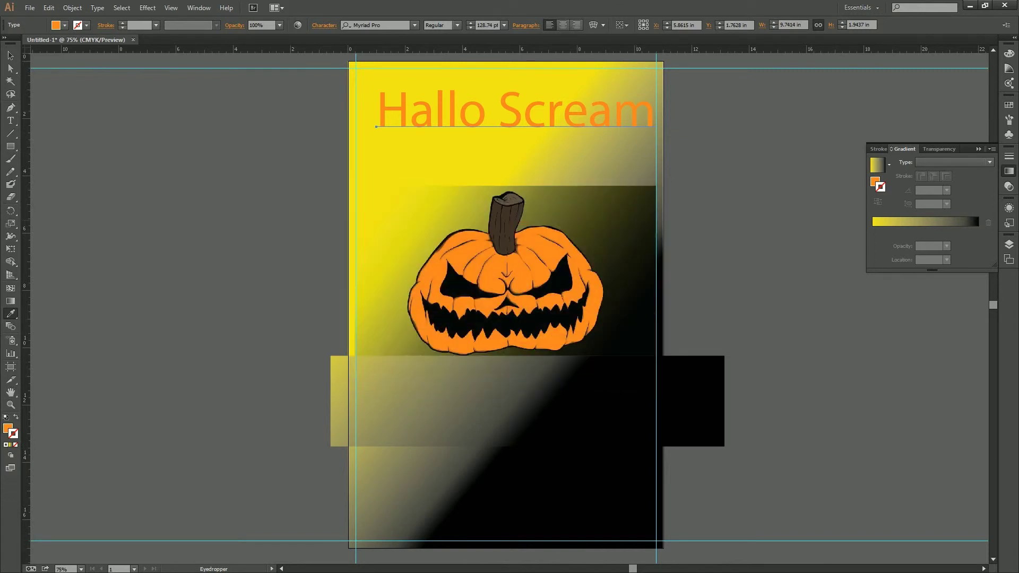
pyautogui.doubleClick(13, 435)
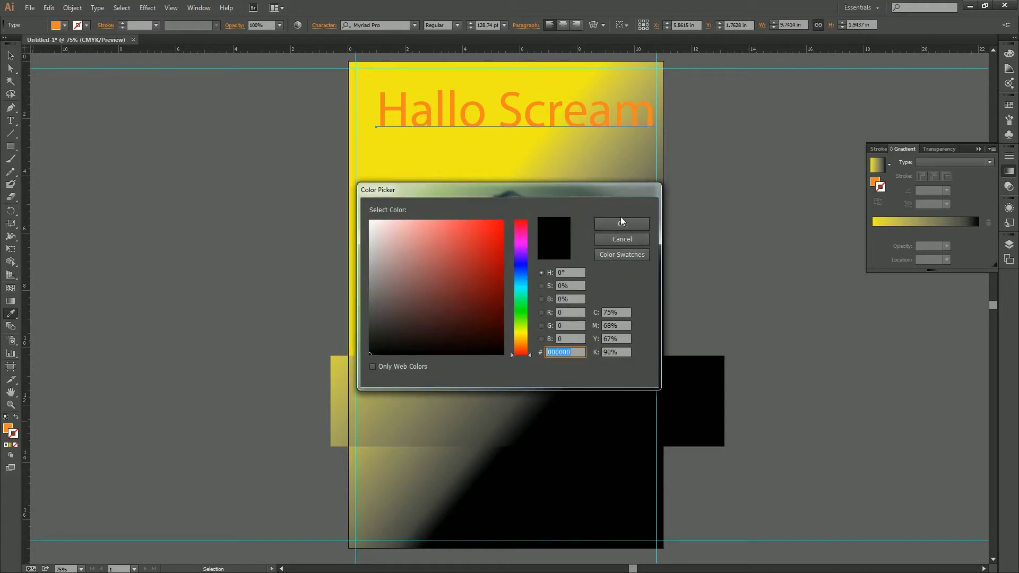
pyautogui.click(622, 223)
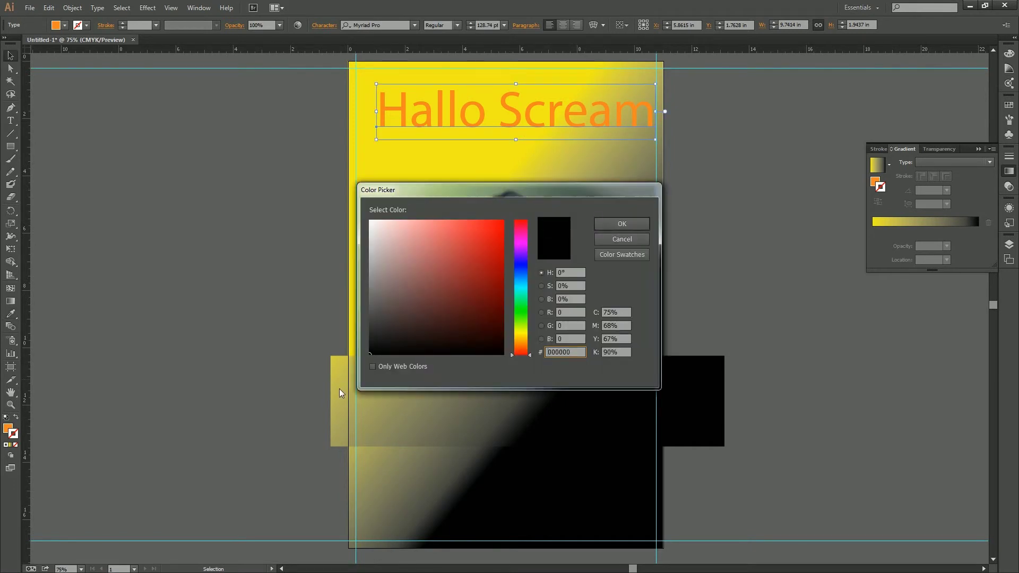
pyautogui.click(613, 225)
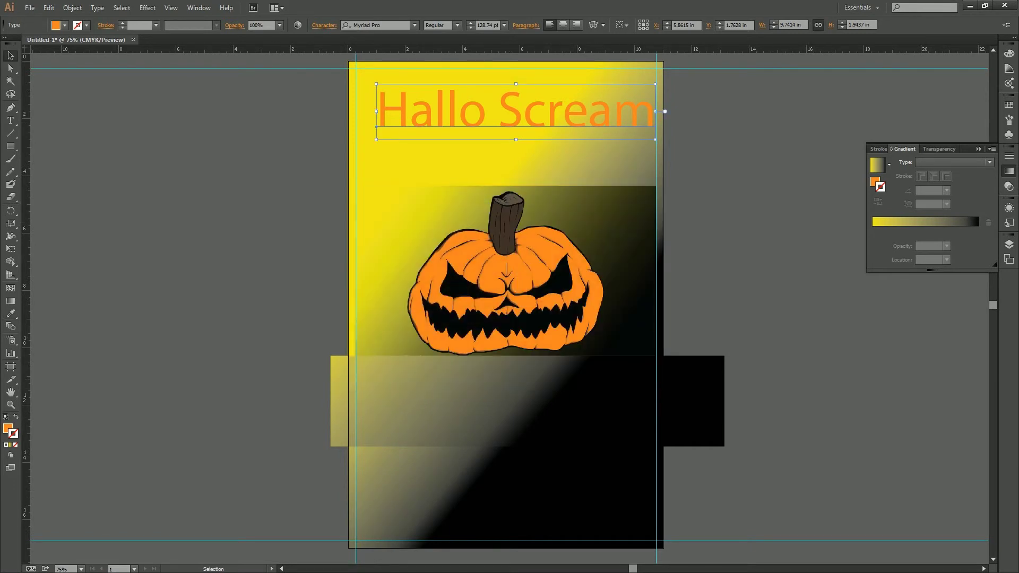
# Give the title a solid near-black 1 pt outline
pyautogui.click(5, 444)
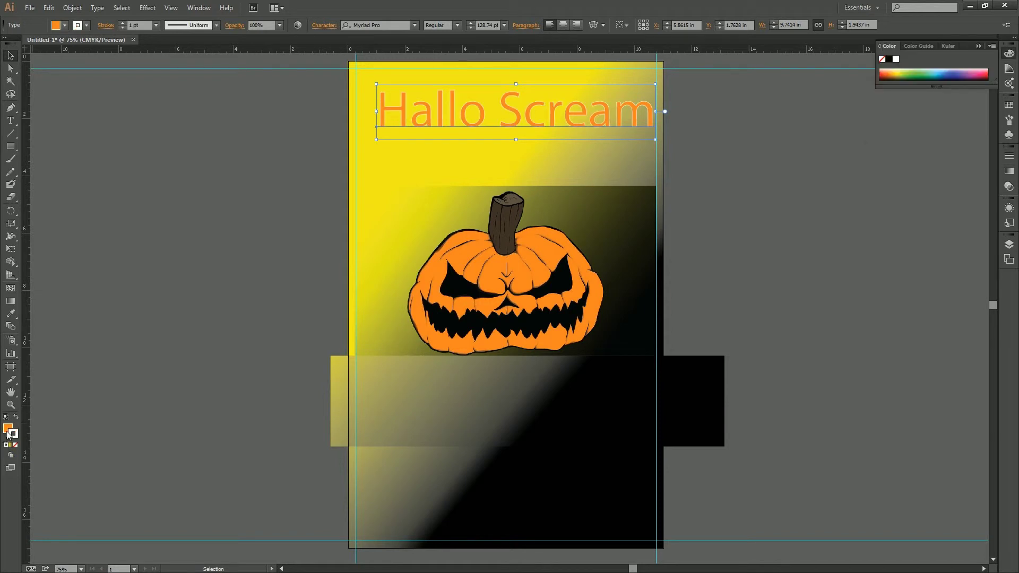
pyautogui.doubleClick(14, 434)
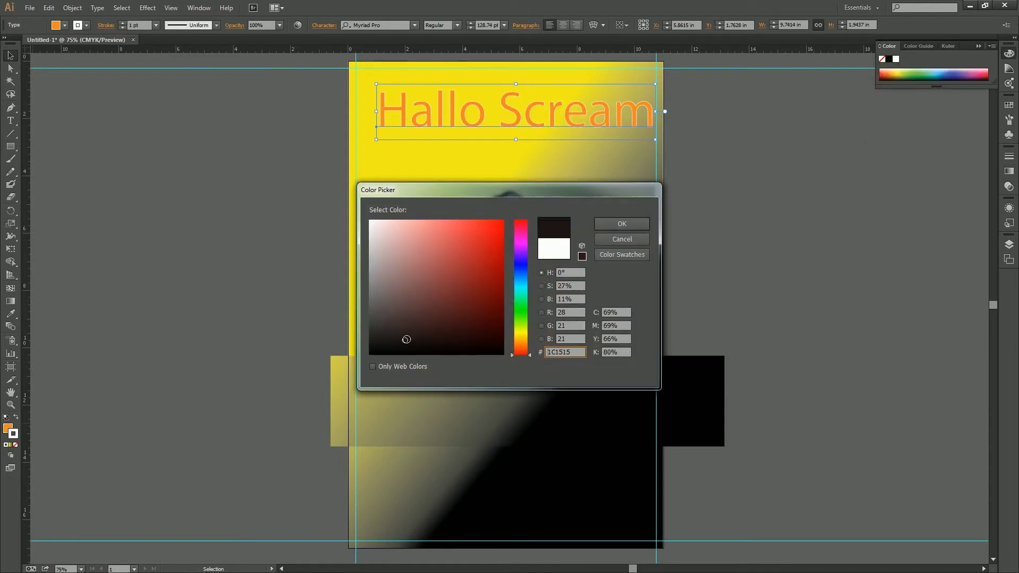
pyautogui.moveTo(451, 331); pyautogui.dragTo(413, 366)
pyautogui.click(378, 349)
pyautogui.click(619, 225)
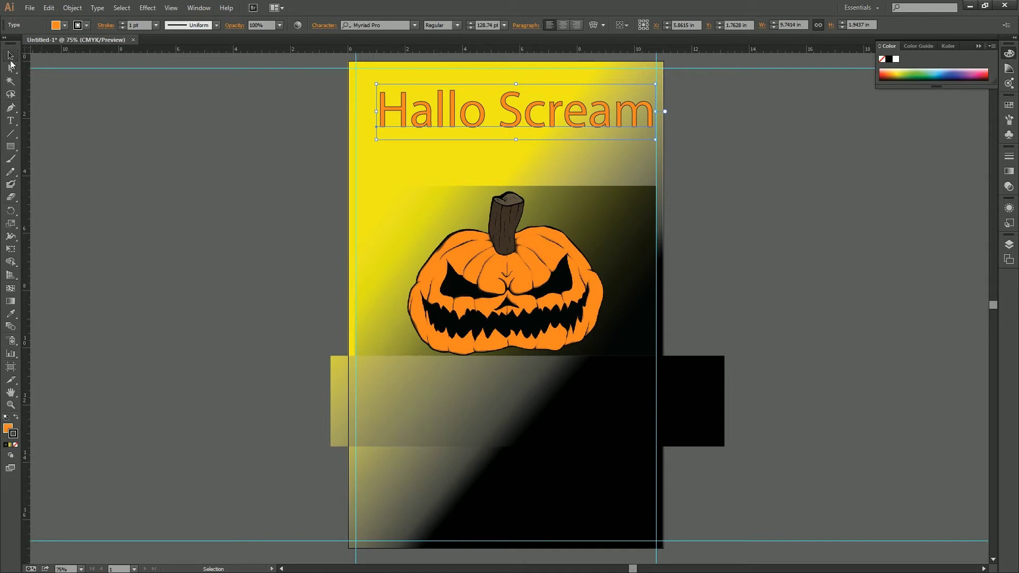
pyautogui.click(403, 25)
# Try setting the title in the Karmatic Arcade font
pyautogui.scroll(-3, 456, 154)
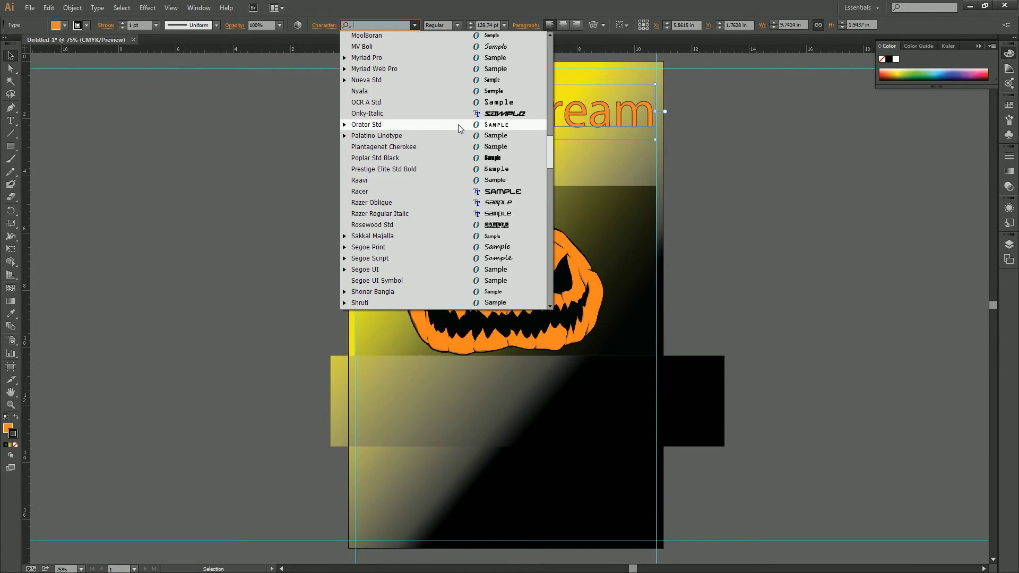
pyautogui.scroll(-2, 443, 173)
pyautogui.scroll(-4, 478, 239)
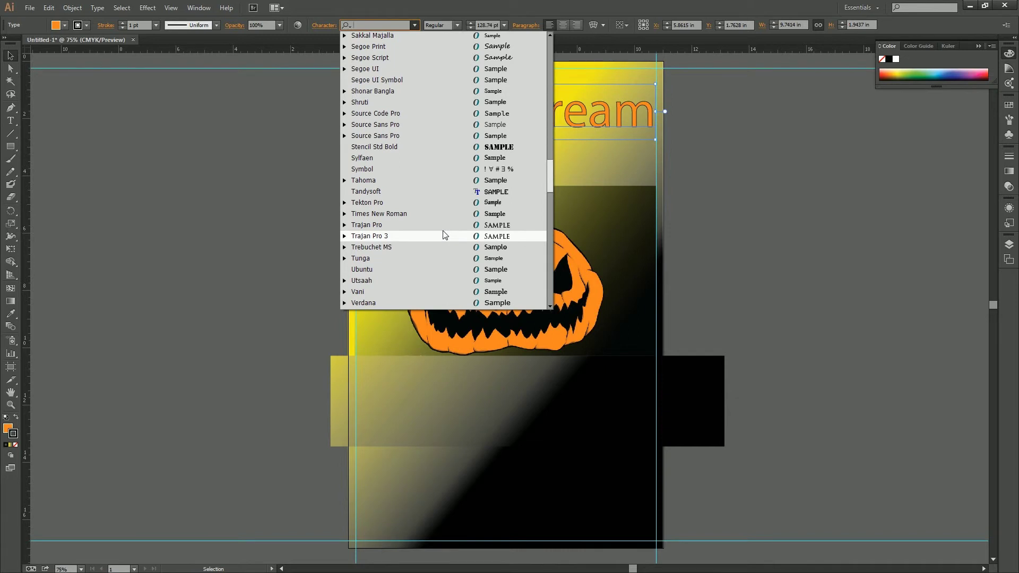
pyautogui.scroll(-3, 443, 231)
pyautogui.scroll(-12, 441, 230)
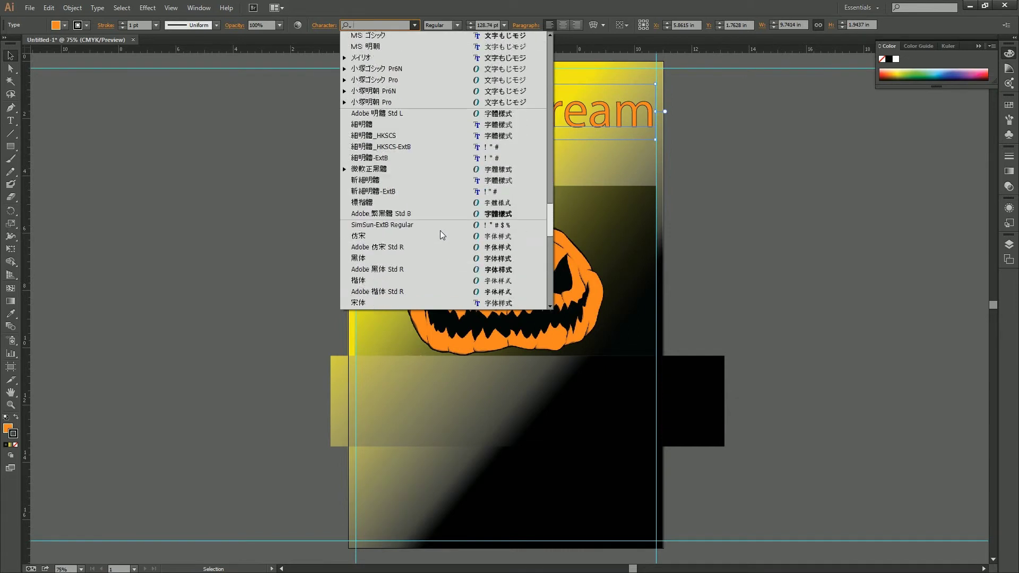
pyautogui.scroll(-7, 438, 231)
pyautogui.scroll(15, 434, 227)
pyautogui.scroll(20, 437, 227)
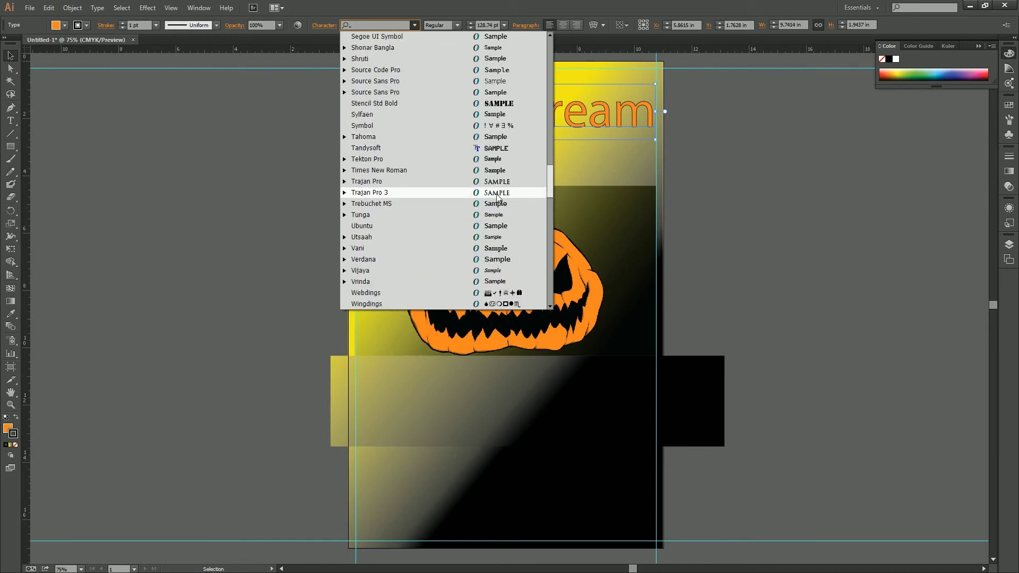
pyautogui.scroll(8, 514, 205)
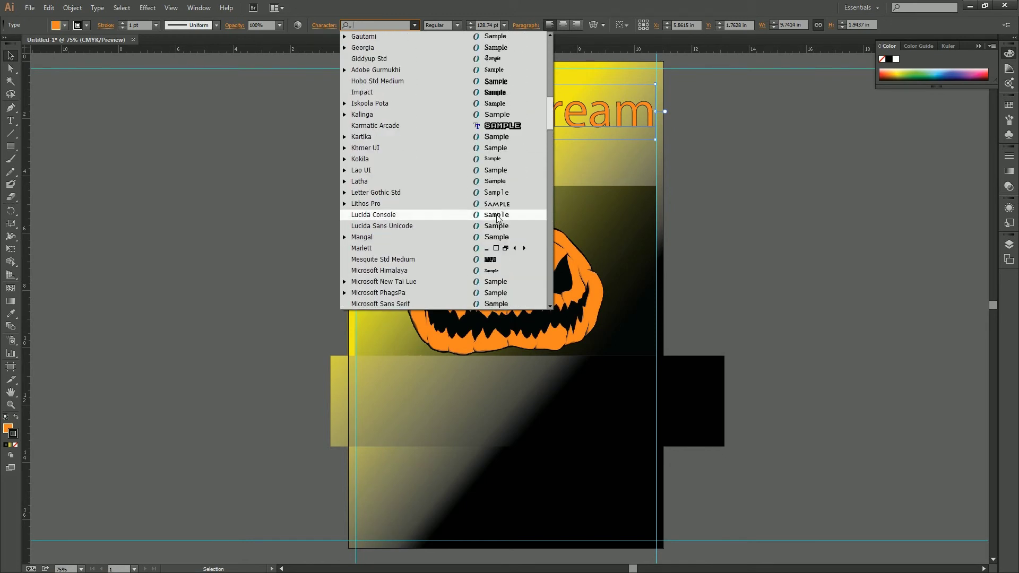
pyautogui.scroll(2, 496, 218)
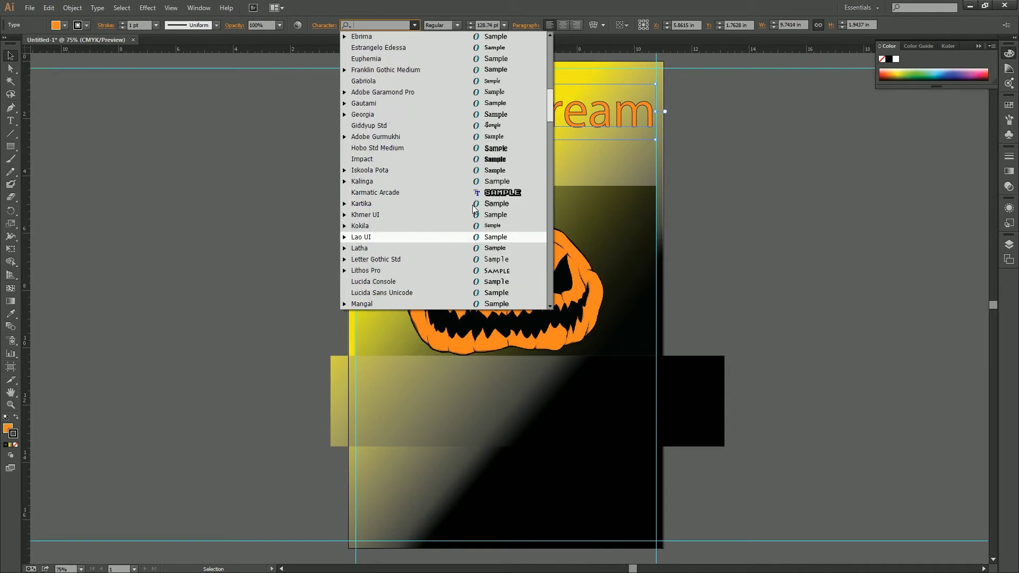
pyautogui.click(476, 193)
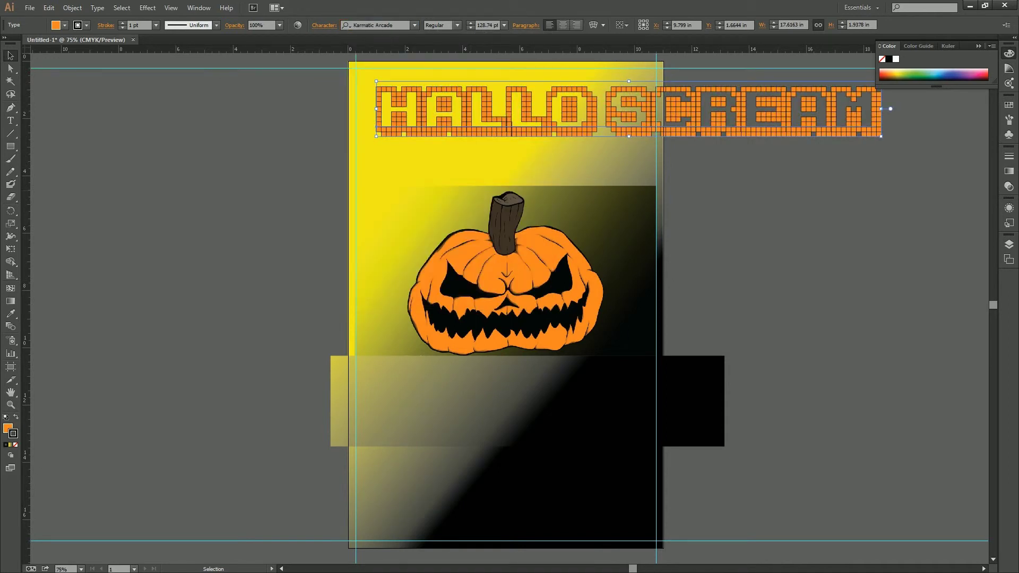
# Switch the title to the AR HERMANN font and deselect it
pyautogui.click(415, 26)
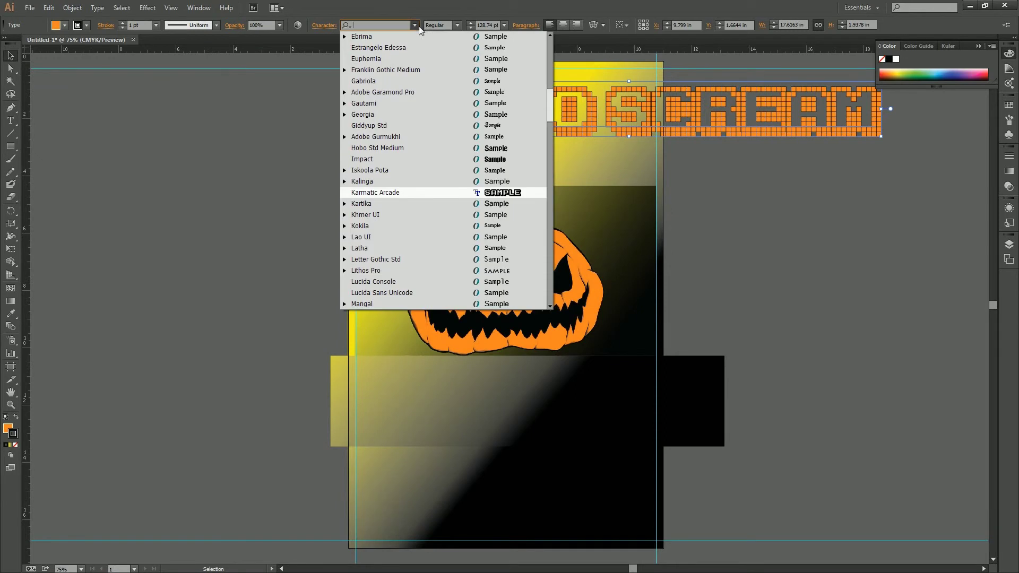
pyautogui.scroll(12, 444, 197)
pyautogui.scroll(3, 443, 197)
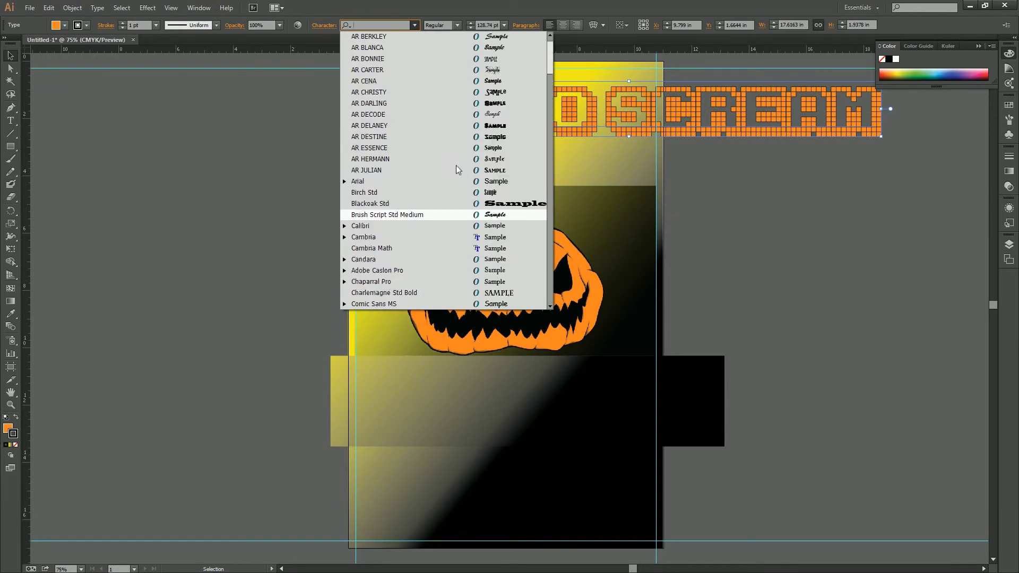
pyautogui.scroll(1, 457, 169)
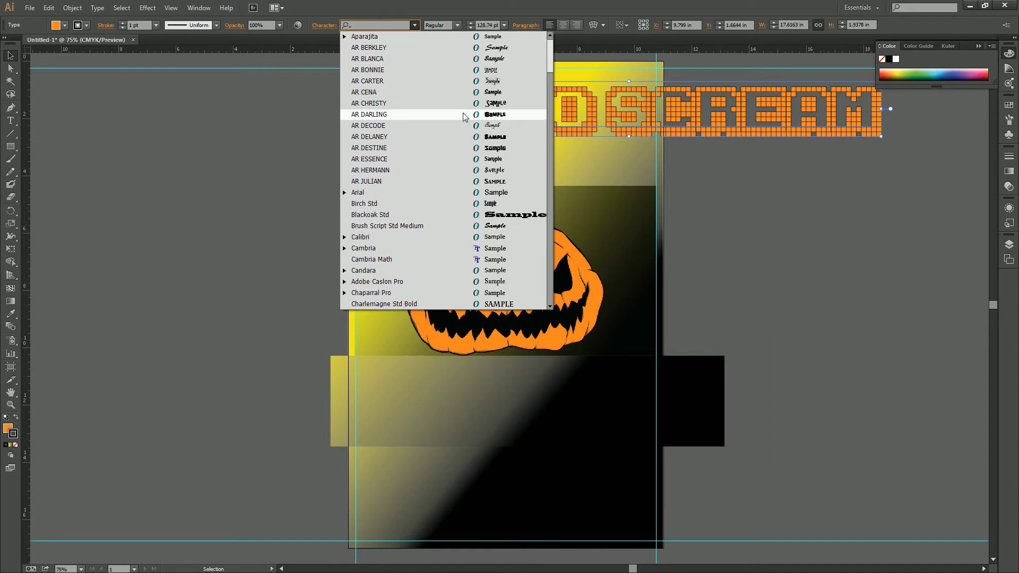
pyautogui.scroll(-3, 467, 175)
pyautogui.click(467, 137)
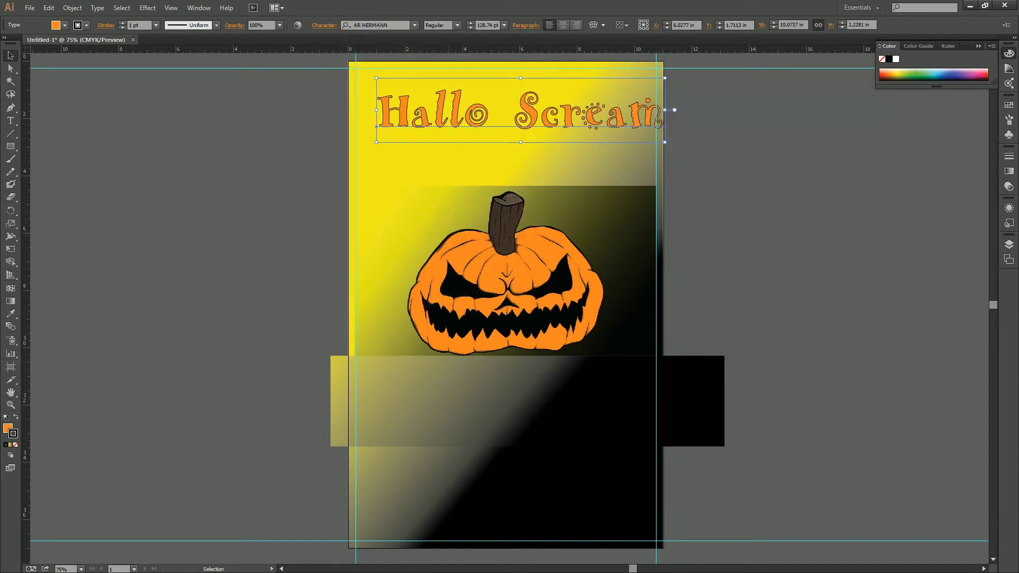
pyautogui.click(469, 133)
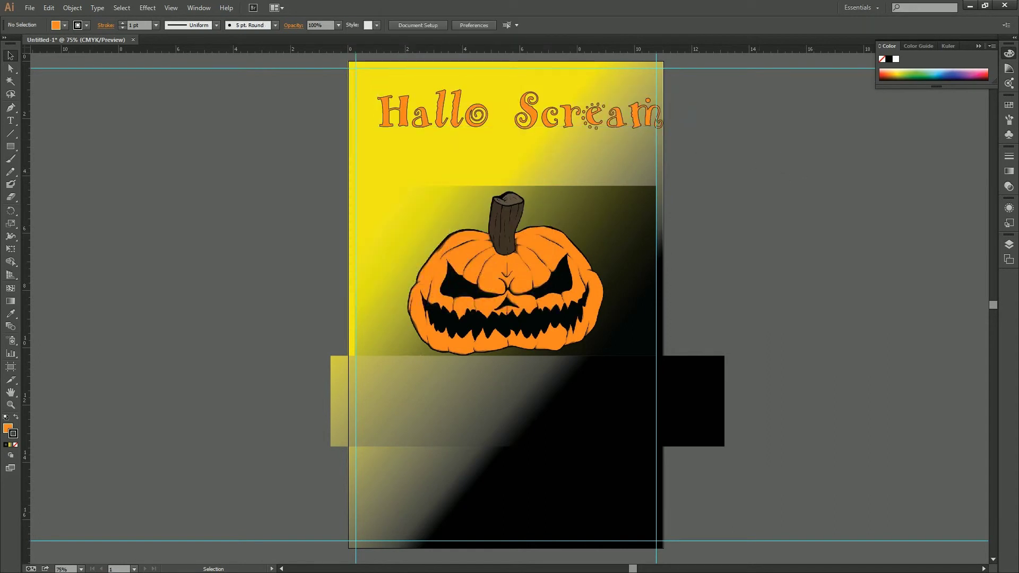
# Nudge the title, then copy it down onto the strip and retype the copy as 'information'
pyautogui.moveTo(617, 107); pyautogui.dragTo(601, 124)
pyautogui.hotkey('ctrl', 'shift', 'a')
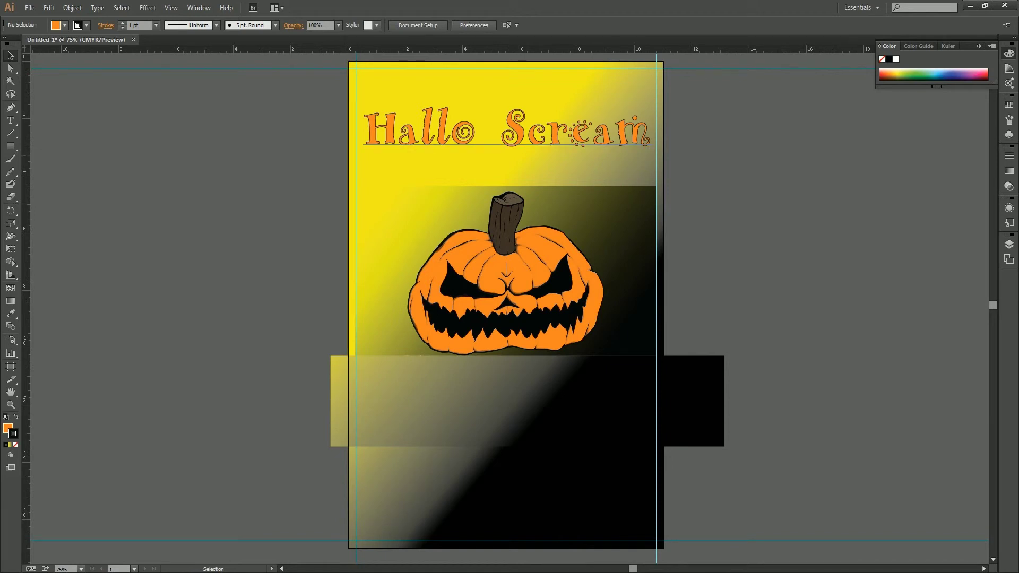
pyautogui.moveTo(510, 135); pyautogui.dragTo(510, 429)
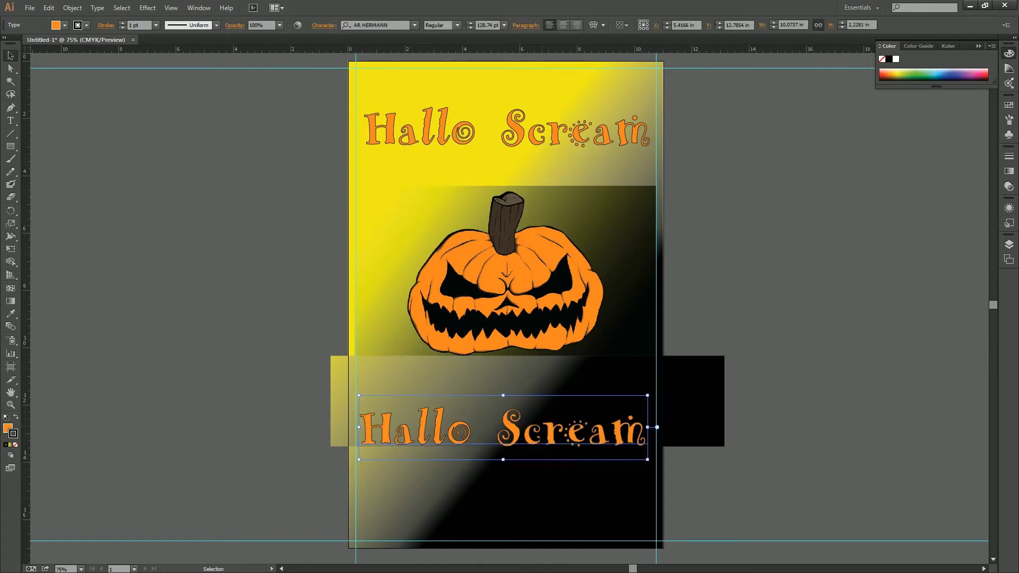
pyautogui.doubleClick(542, 428)
pyautogui.moveTo(647, 427); pyautogui.dragTo(359, 427)
pyautogui.write('informa')
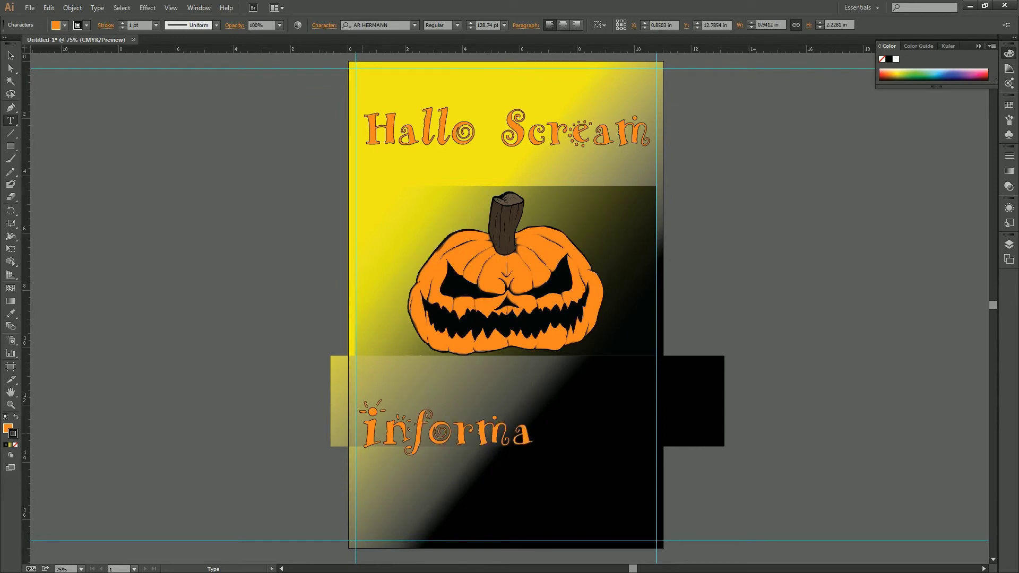
pyautogui.write('tion')
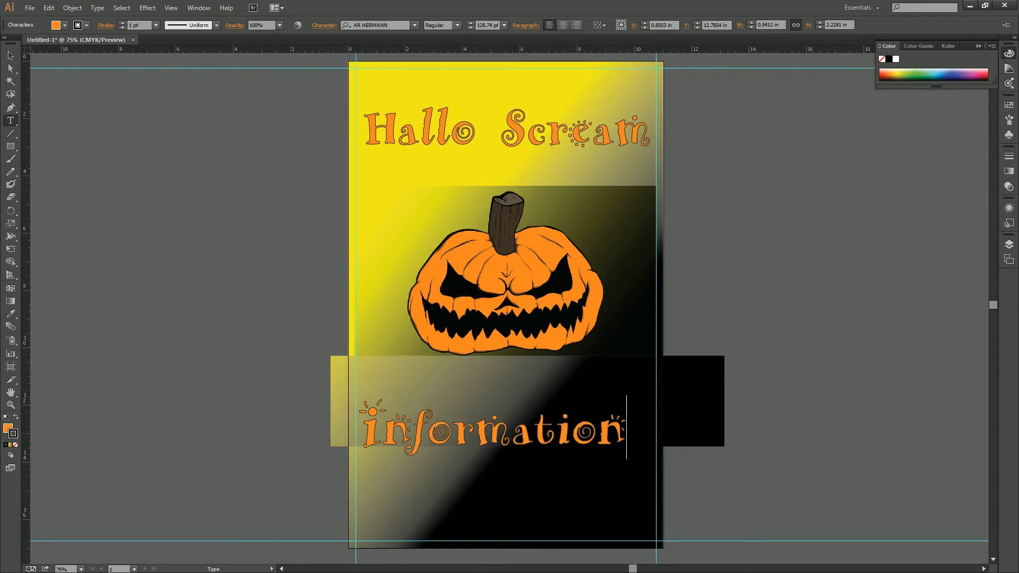
# Shrink the 'information' text, centre it horizontally under the title, then duplicate it lower down
pyautogui.click(10, 55)
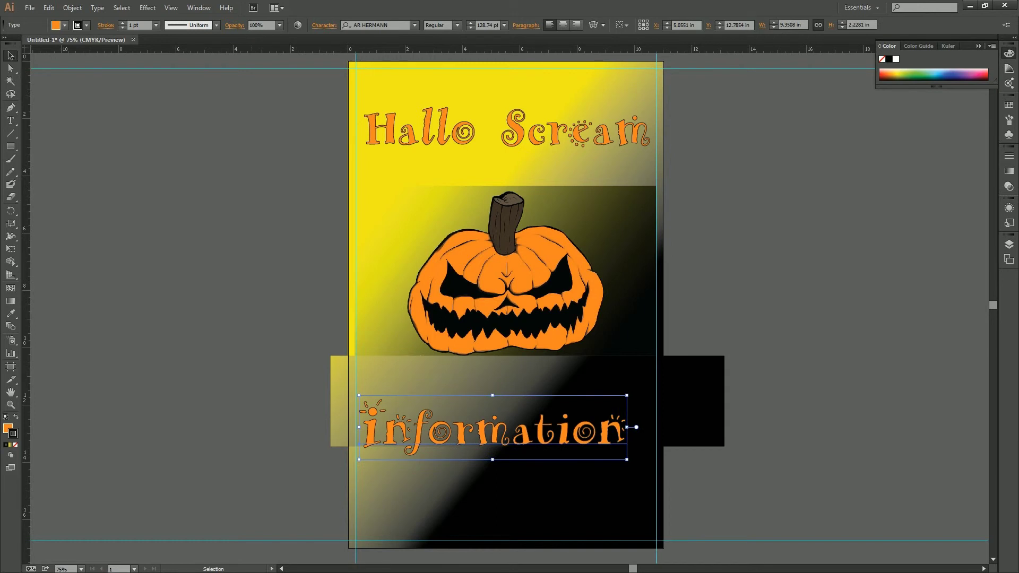
pyautogui.moveTo(515, 434); pyautogui.dragTo(530, 436)
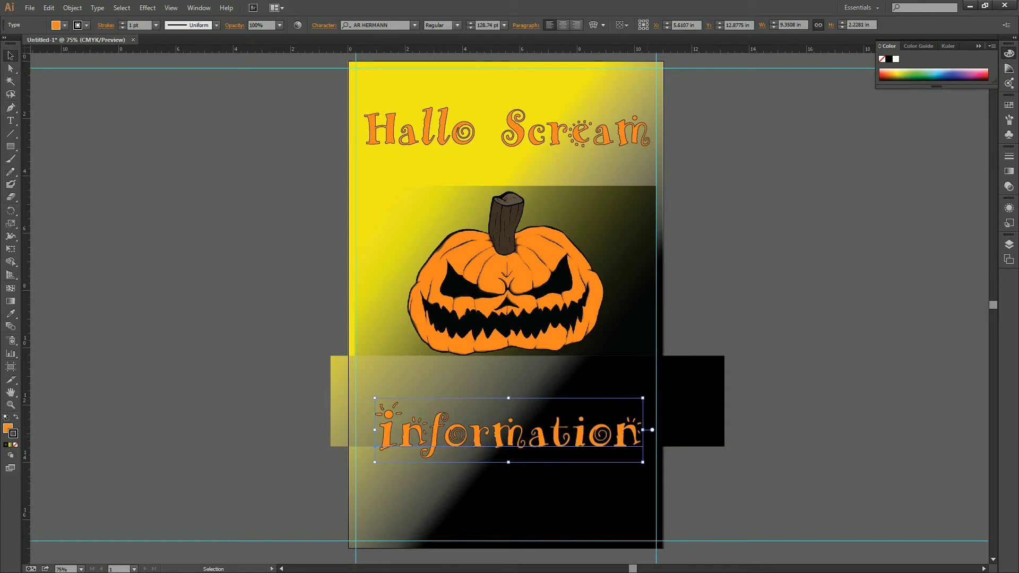
pyautogui.moveTo(642, 398); pyautogui.dragTo(593, 411)
pyautogui.keyDown('shift'); pyautogui.click(419, 130); pyautogui.keyUp('shift')
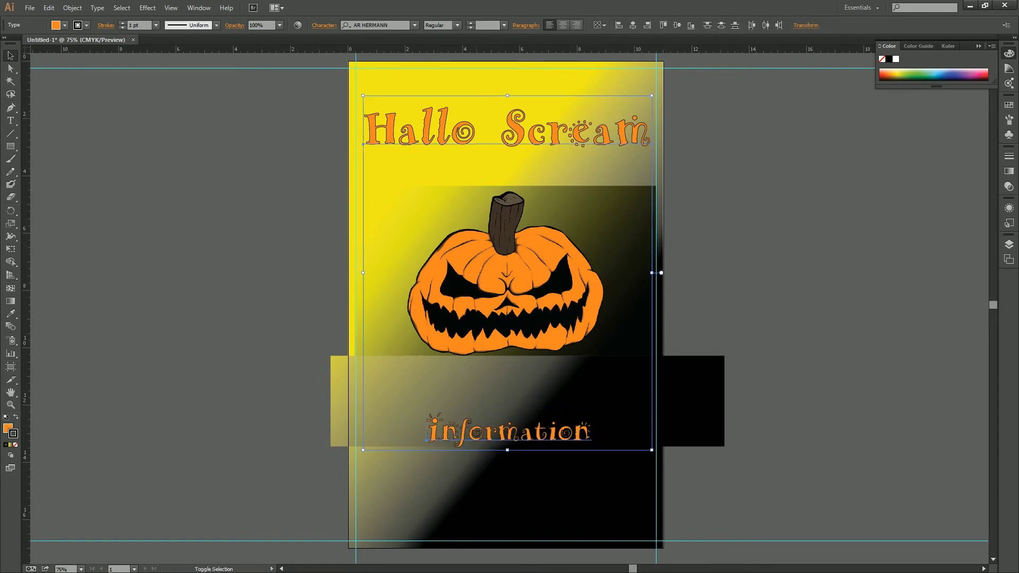
pyautogui.click(632, 24)
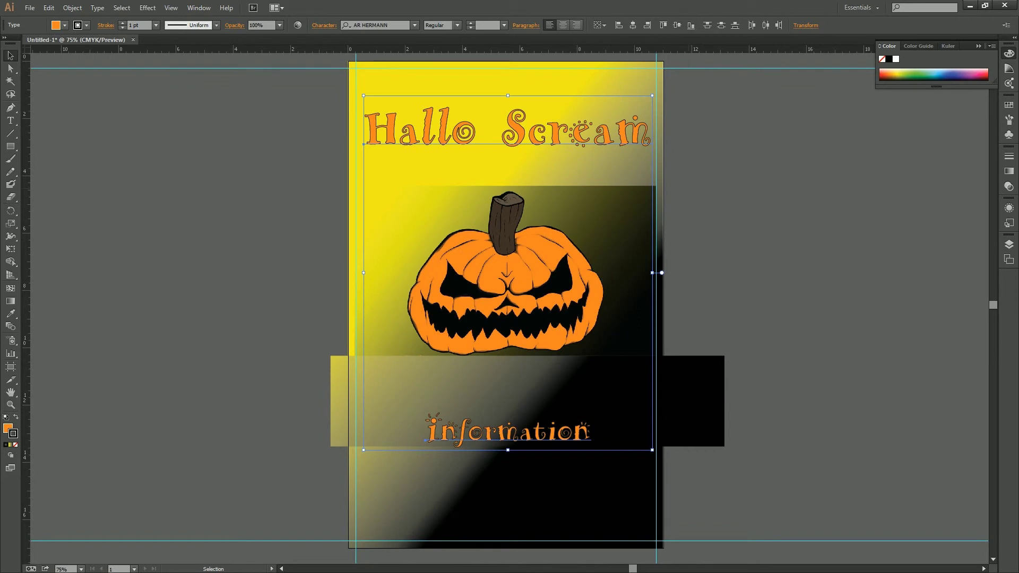
pyautogui.press('Left')
pyautogui.press('Left')
pyautogui.press('Left')
pyautogui.press('Left')
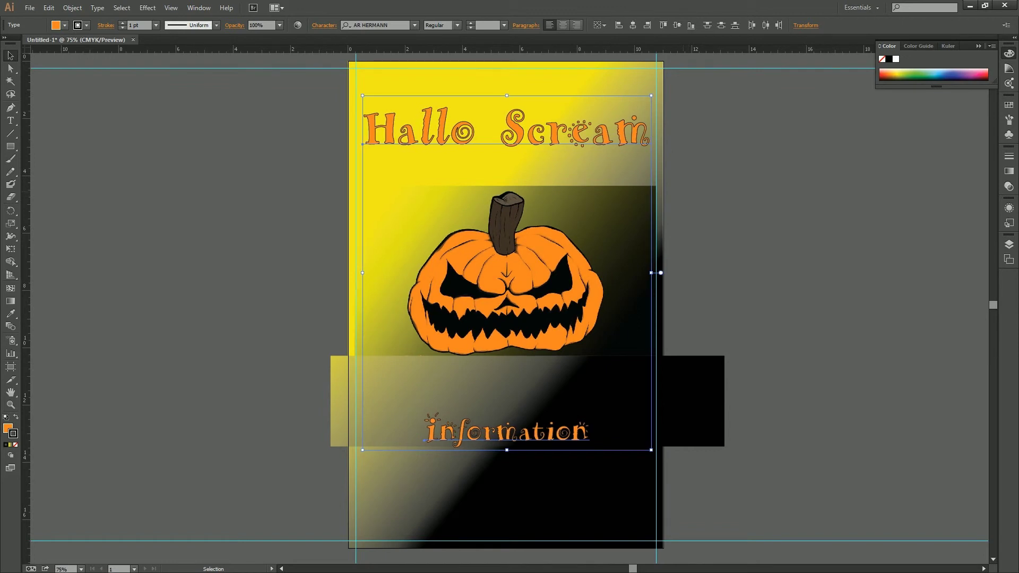
pyautogui.hotkey('ctrl', 'shift', 'a')
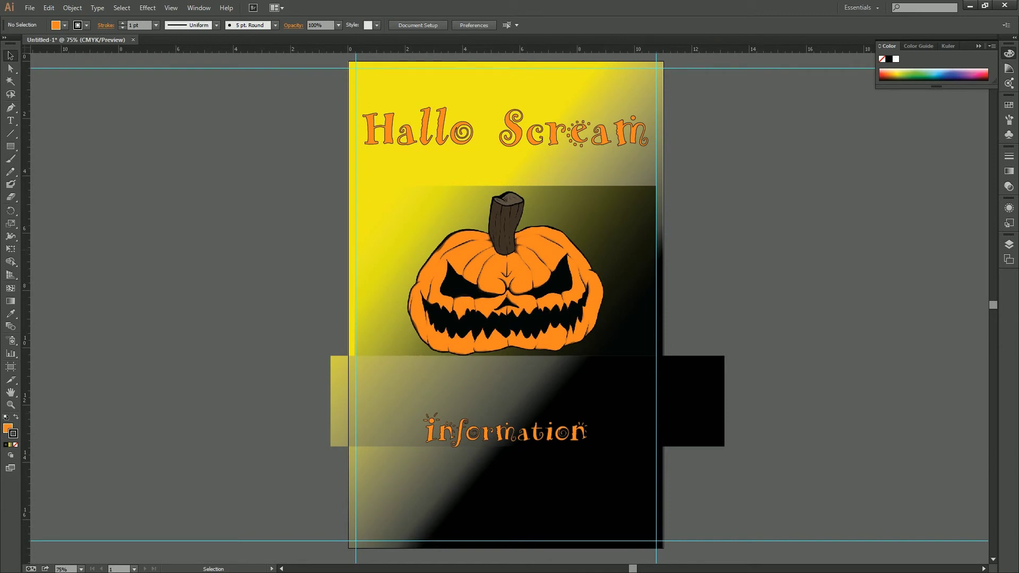
pyautogui.moveTo(531, 431); pyautogui.dragTo(531, 519)
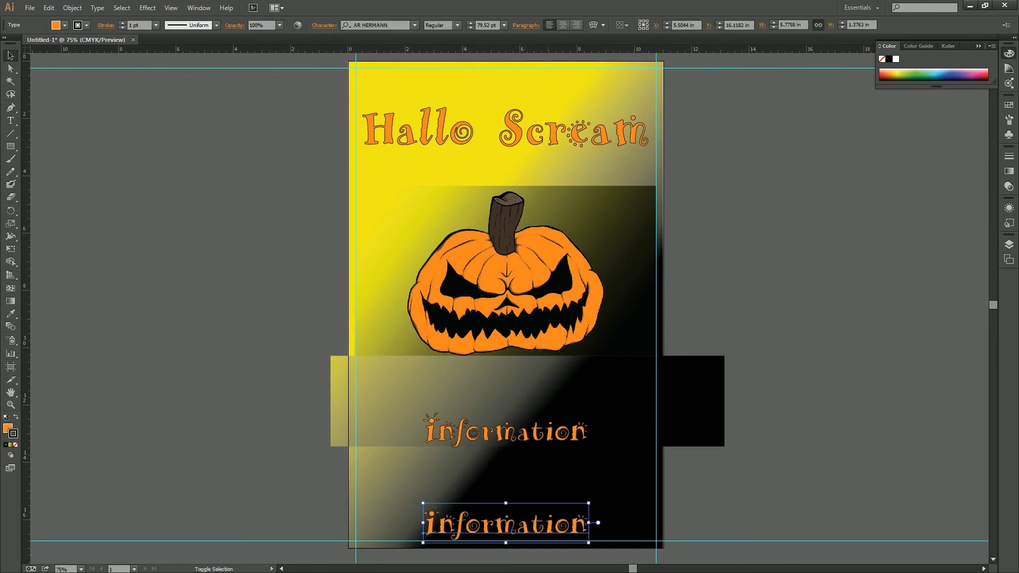
# Retype the bottom copy as 'Participants and or sponsors' with centre alignment
pyautogui.doubleClick(583, 525)
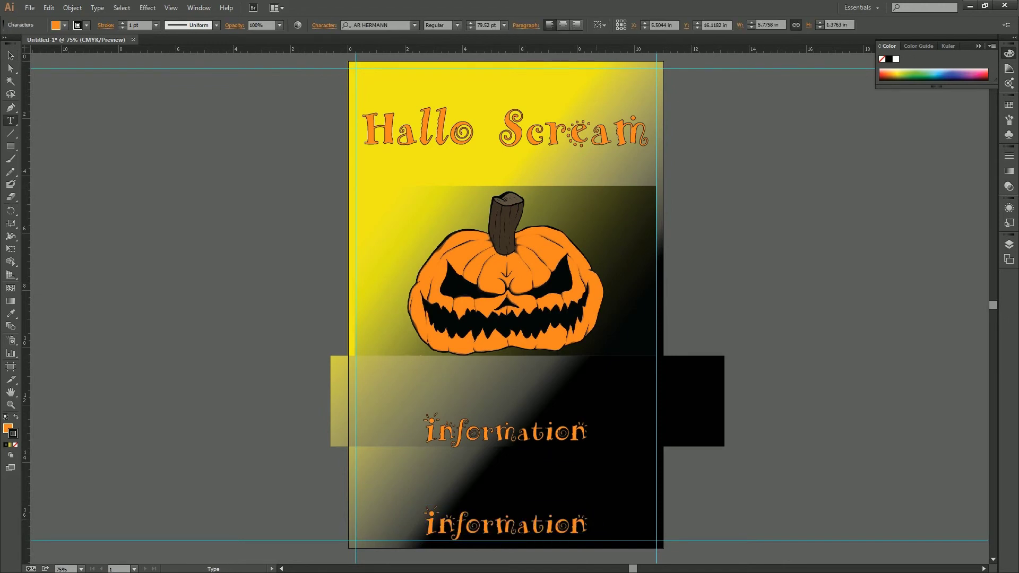
pyautogui.moveTo(588, 525); pyautogui.dragTo(424, 524)
pyautogui.write('Parti')
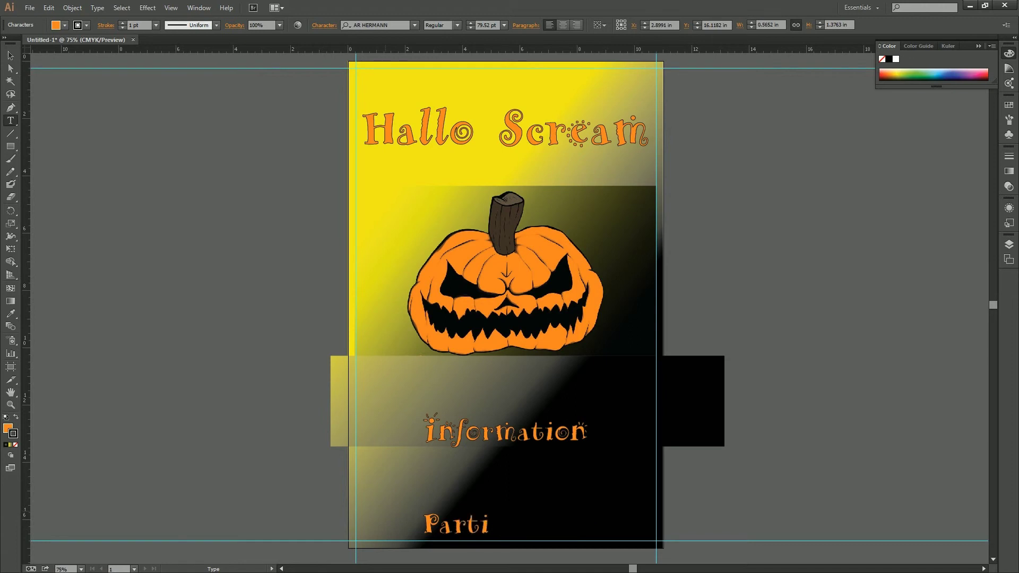
pyautogui.write('cipants a d o')
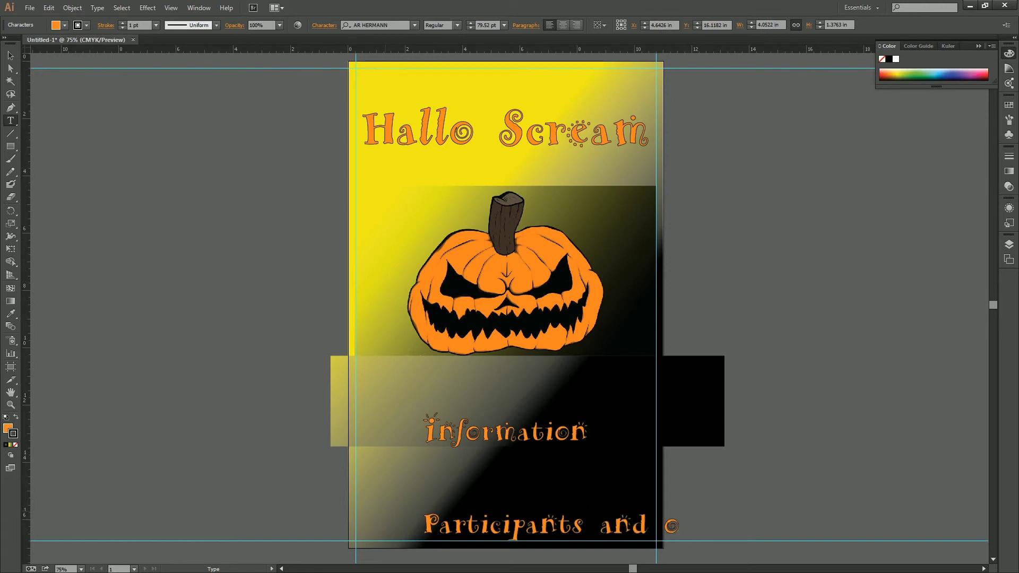
pyautogui.write('r sponsors')
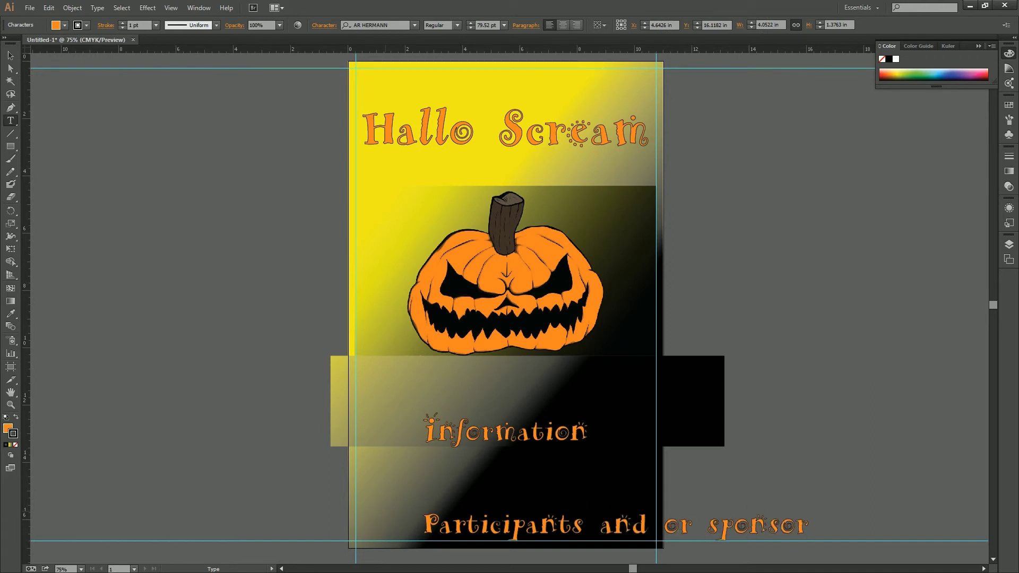
pyautogui.click(563, 25)
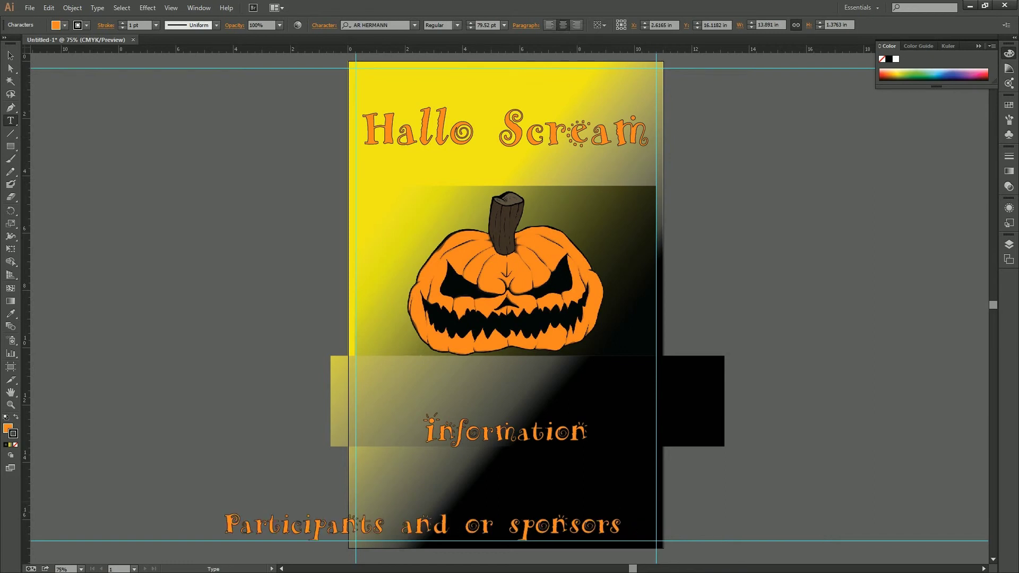
pyautogui.write('ASDasd')
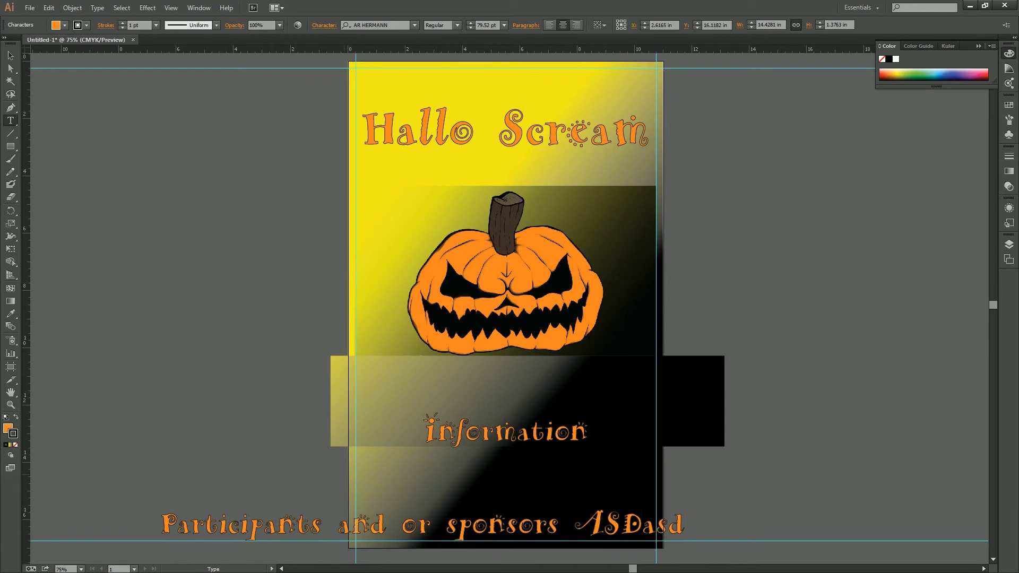
pyautogui.press('BackSpace')
pyautogui.press('BackSpace')
pyautogui.press('BackSpace')
pyautogui.press('BackSpace')
pyautogui.press('BackSpace')
pyautogui.press('BackSpace')
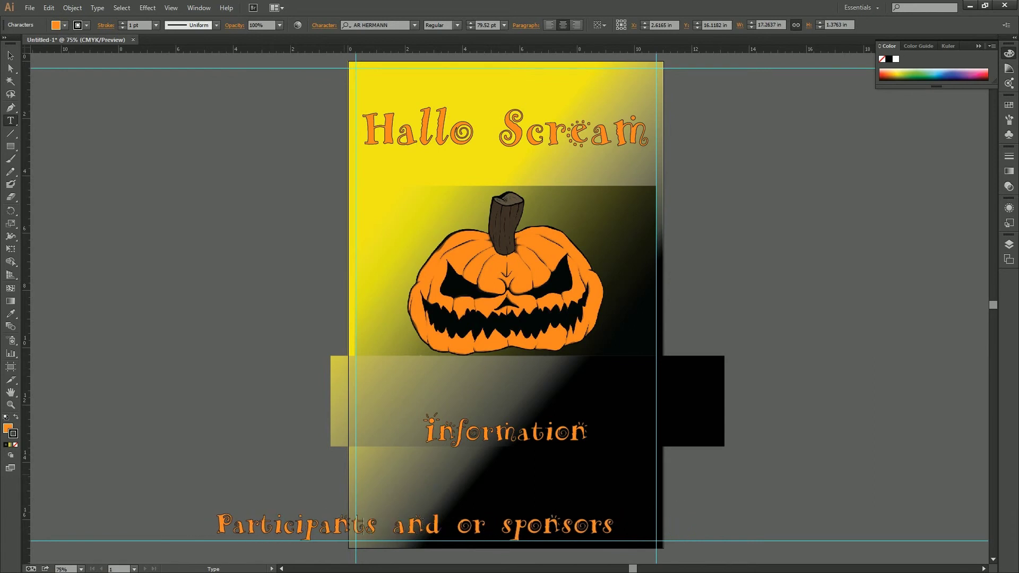
pyautogui.press('BackSpace')
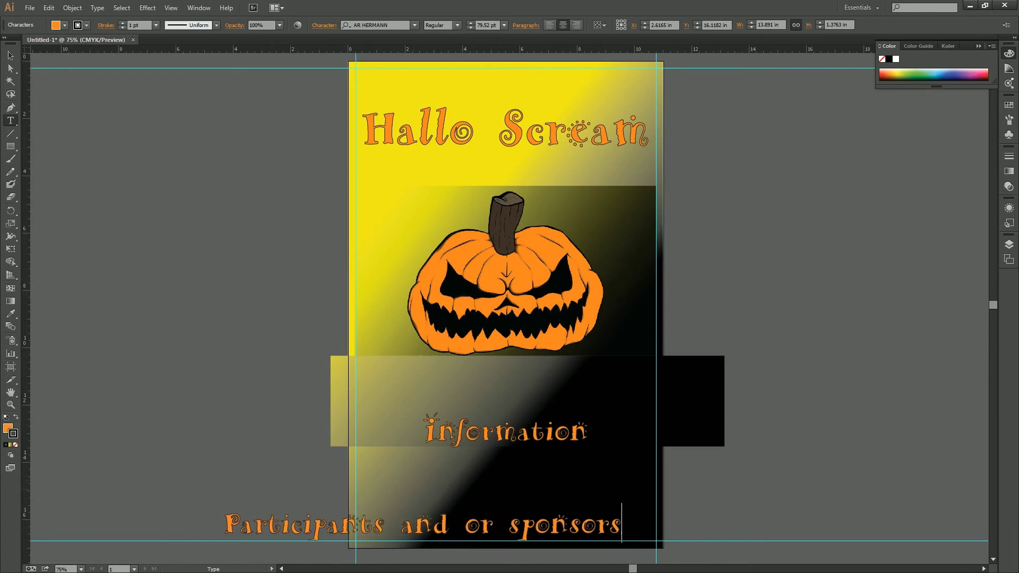
pyautogui.press('Escape')
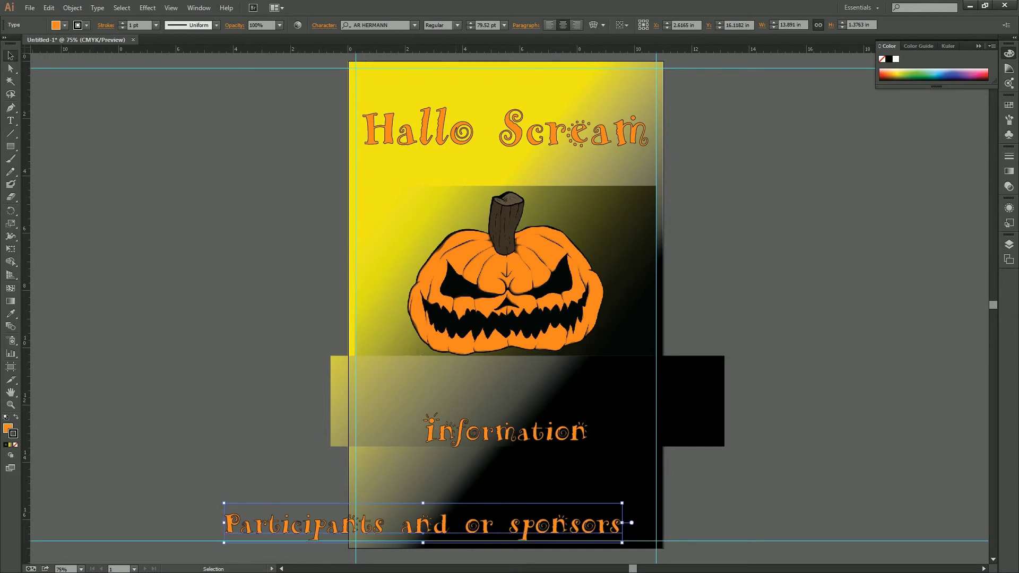
# Centre the sponsors line on the page and shrink it to fit
pyautogui.moveTo(573, 523); pyautogui.dragTo(658, 523)
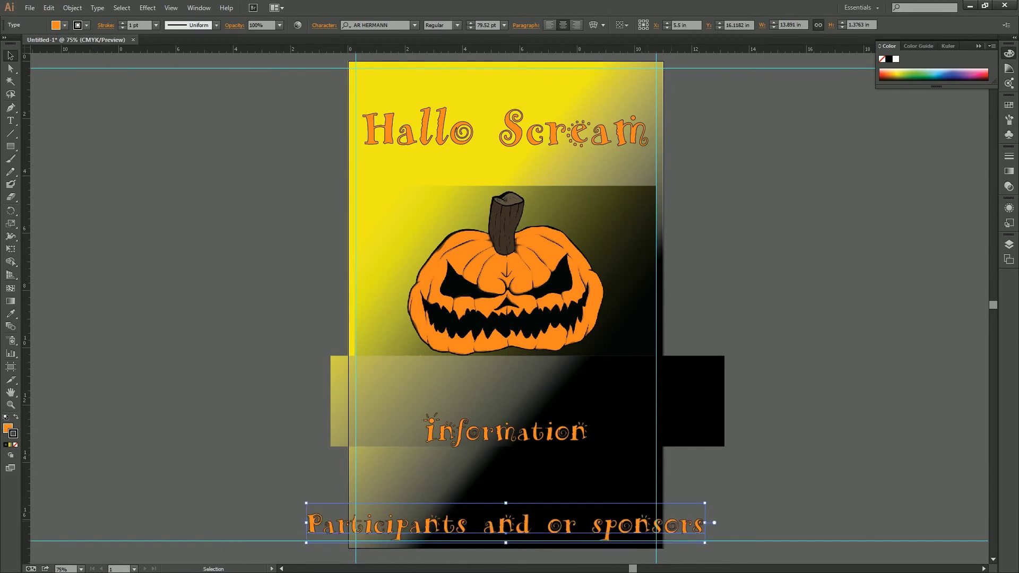
pyautogui.moveTo(705, 523); pyautogui.dragTo(640, 523)
pyautogui.hotkey('ctrl', 'shift', 'a')
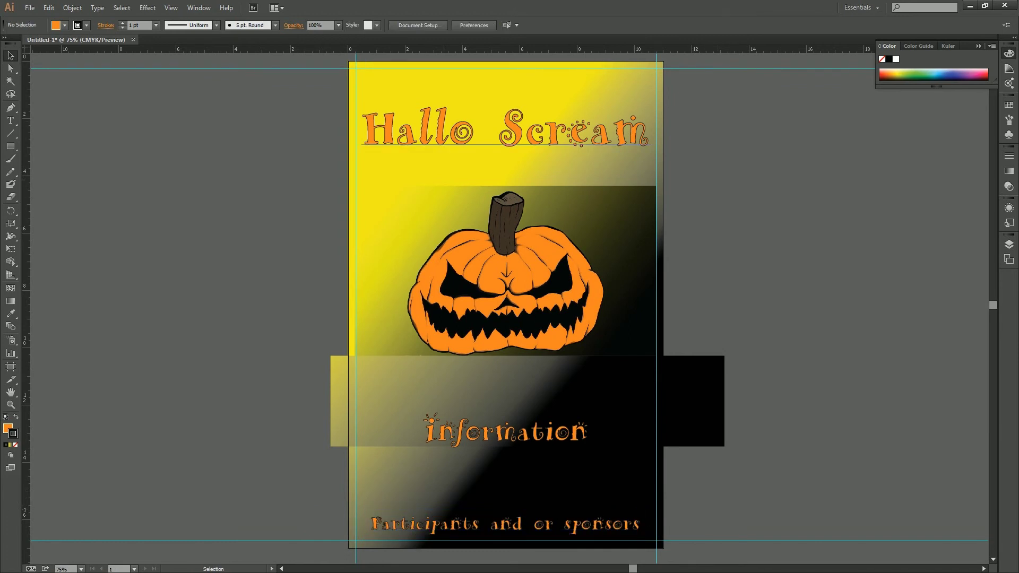
# Duplicate the Hallo Scream title just above itself and reduce the copy's font size
pyautogui.moveTo(456, 130); pyautogui.dragTo(461, 134)
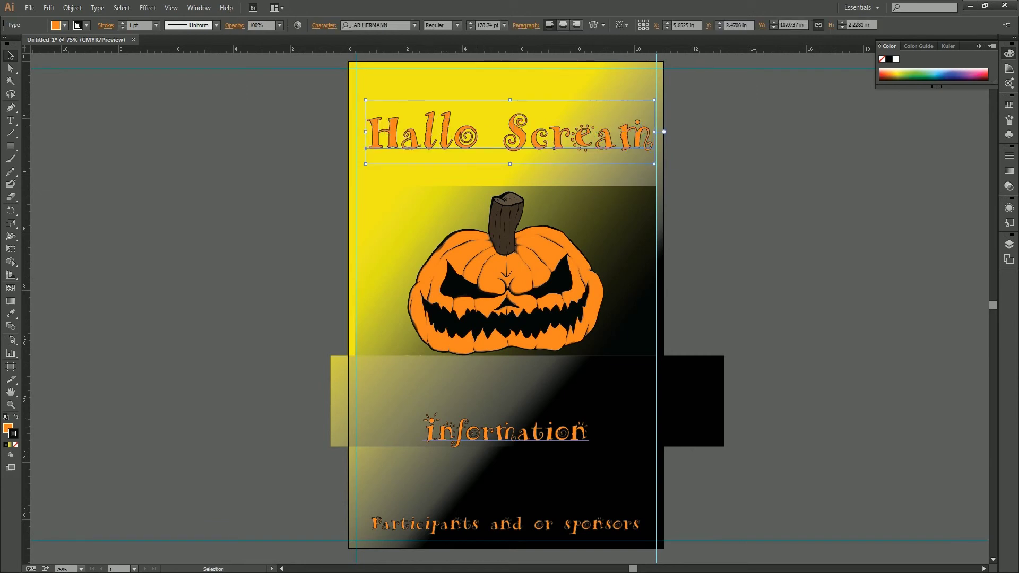
pyautogui.moveTo(461, 133); pyautogui.dragTo(460, 90)
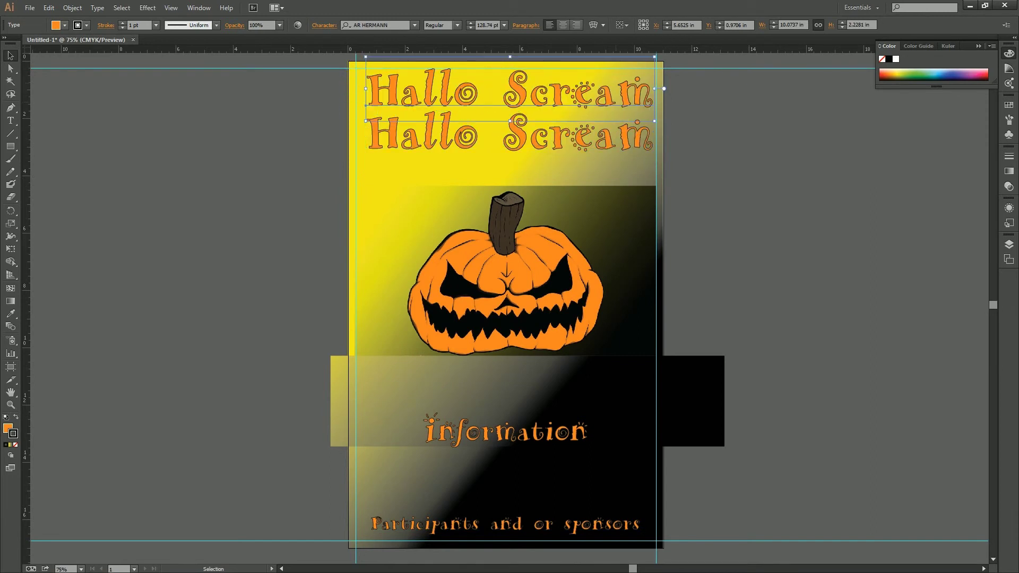
pyautogui.press('Return')
pyautogui.hotkey('ctrl', 'a')
pyautogui.hotkey('ctrl', 'shift', ',')
pyautogui.hotkey('ctrl', 'shift', ',')
pyautogui.hotkey('ctrl', 'shift', ',')
pyautogui.hotkey('ctrl', 'shift', ',')
pyautogui.hotkey('ctrl', 'shift', ',')
pyautogui.hotkey('ctrl', 'shift', ',')
pyautogui.hotkey('ctrl', 'shift', ',')
pyautogui.hotkey('ctrl', 'shift', ',')
pyautogui.hotkey('ctrl', 'shift', ',')
pyautogui.hotkey('ctrl', 'shift', ',')
pyautogui.hotkey('ctrl', 'shift', ',')
pyautogui.hotkey('ctrl', 'shift', ',')
pyautogui.hotkey('ctrl', 'shift', ',')
pyautogui.hotkey('ctrl', 'shift', ',')
pyautogui.hotkey('ctrl', 'shift', ',')
pyautogui.hotkey('ctrl', 'shift', ',')
pyautogui.hotkey('ctrl', 'shift', ',')
pyautogui.hotkey('ctrl', 'shift', ',')
pyautogui.hotkey('ctrl', 'shift', ',')
pyautogui.hotkey('ctrl', 'shift', ',')
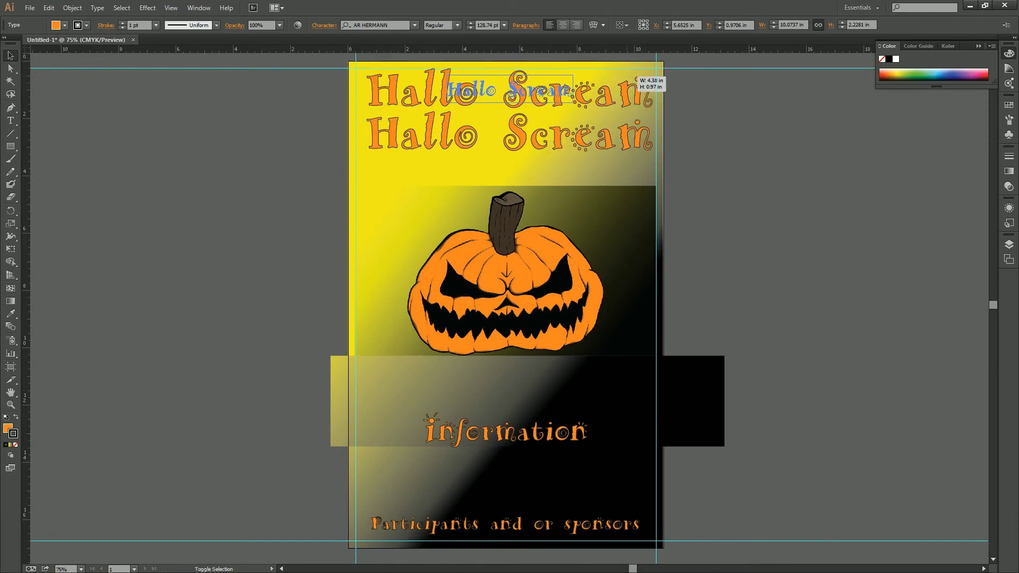
pyautogui.press('Escape')
# Retype the copy as the DJ's name plus 'Presents' and move it left
pyautogui.moveTo(573, 91); pyautogui.dragTo(447, 90)
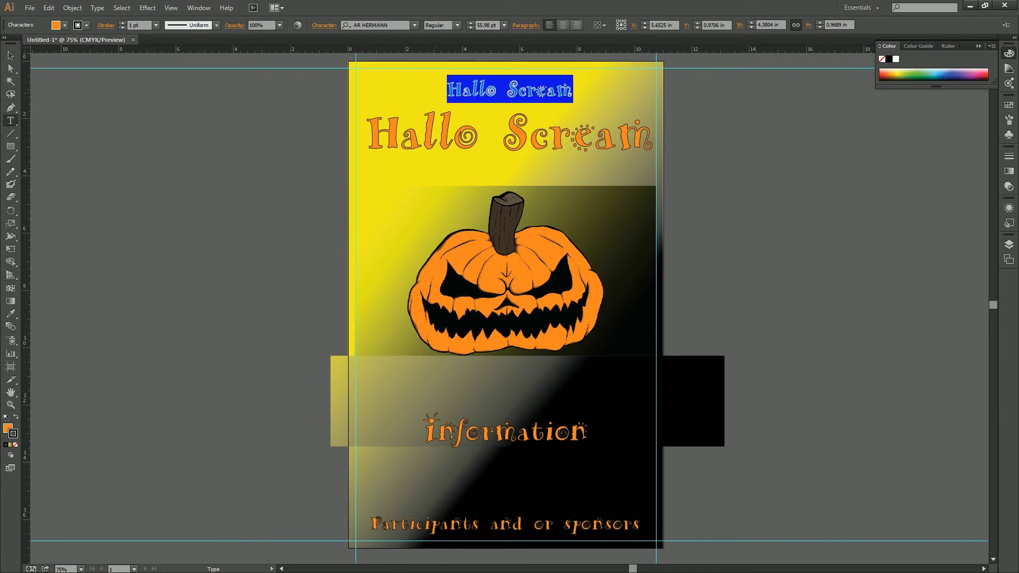
pyautogui.write('DJ')
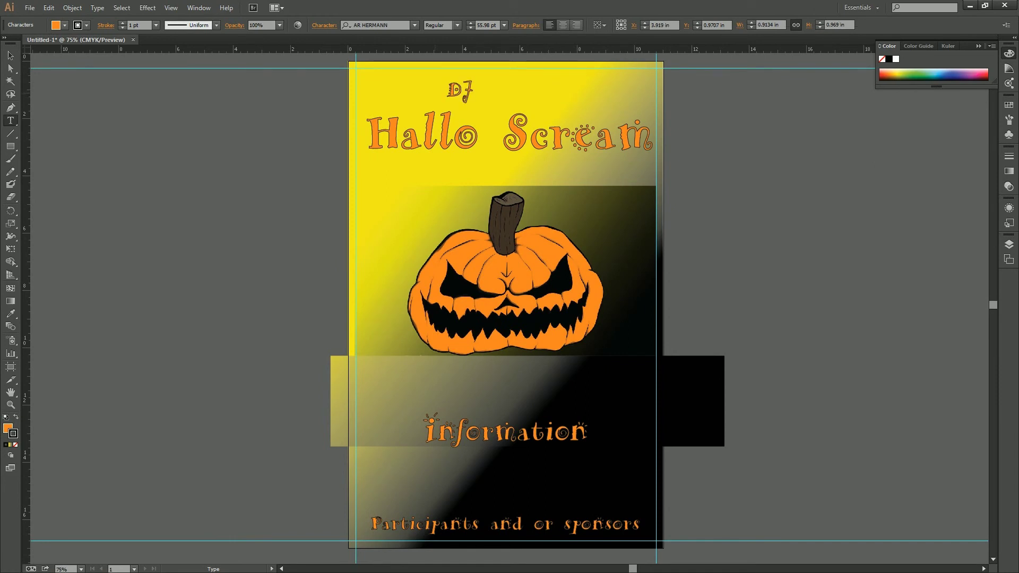
pyautogui.write('SAL P')
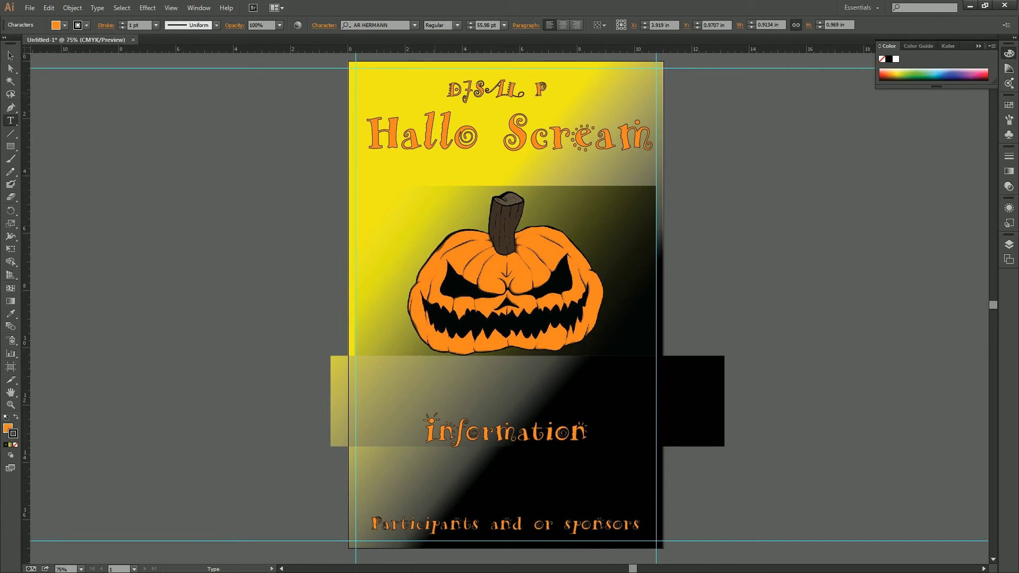
pyautogui.write('resents')
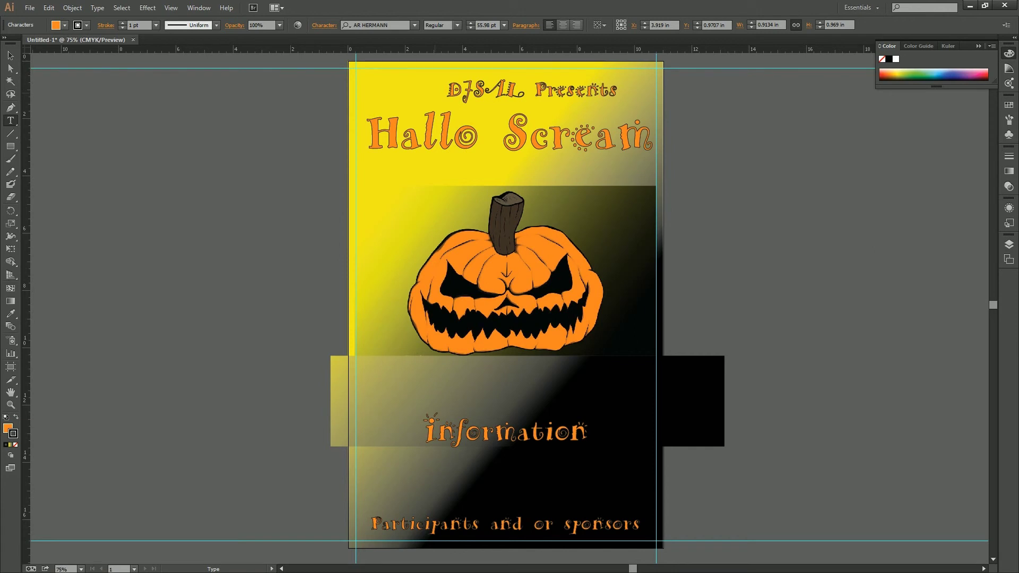
pyautogui.click(7, 56)
pyautogui.moveTo(586, 88); pyautogui.dragTo(504, 93)
pyautogui.hotkey('ctrl', 'shift', 'a')
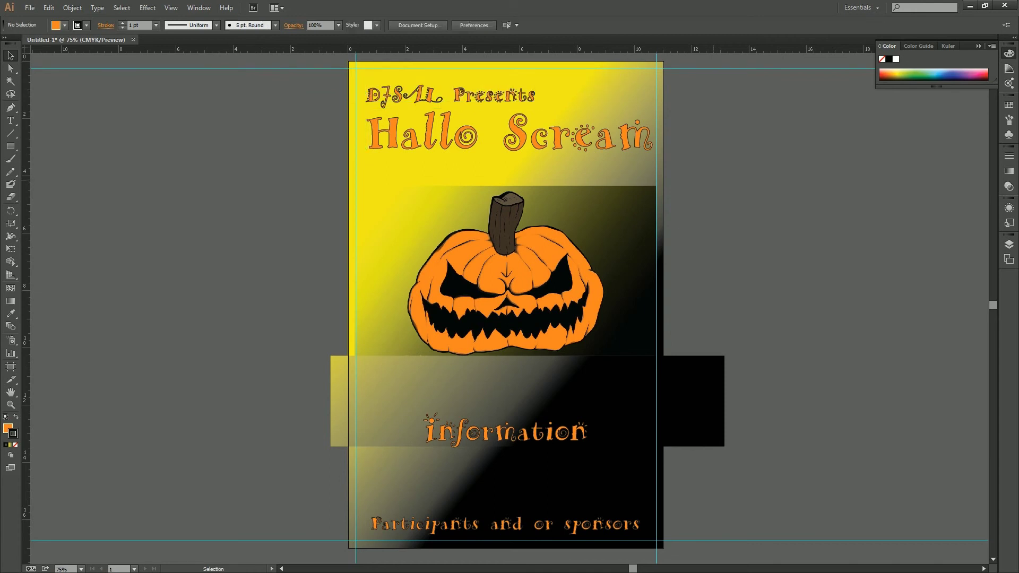